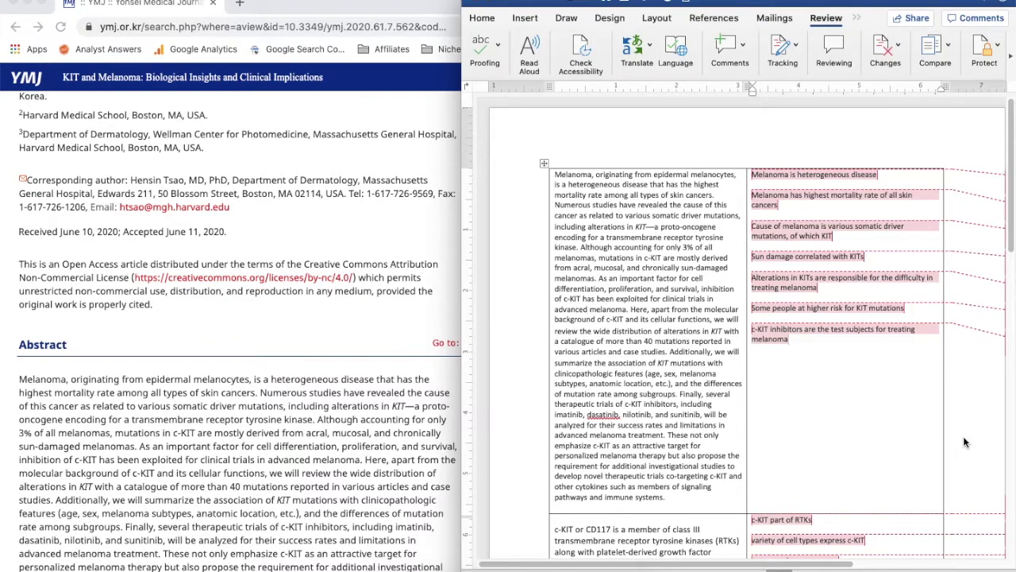
# - Compare the online melanoma article with the coded Word document by scrolling through both
pyautogui.click(259, 399)
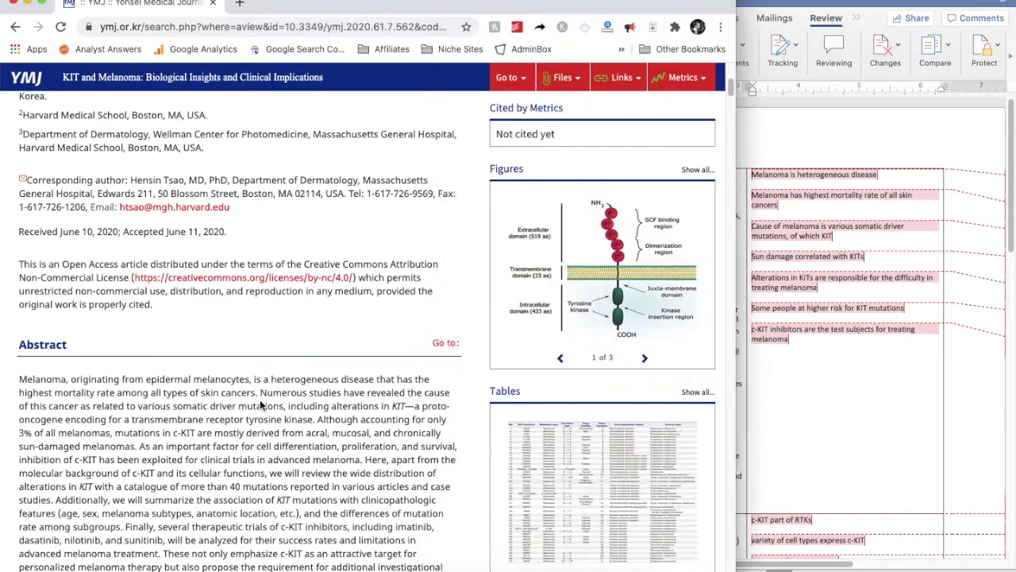
pyautogui.scroll(3, 255, 368)
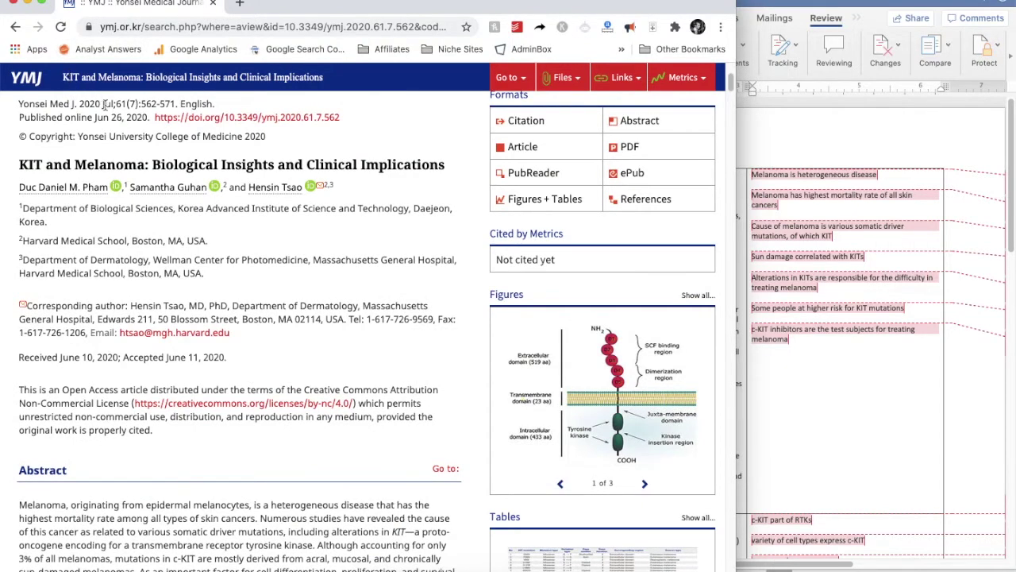
pyautogui.click(851, 415)
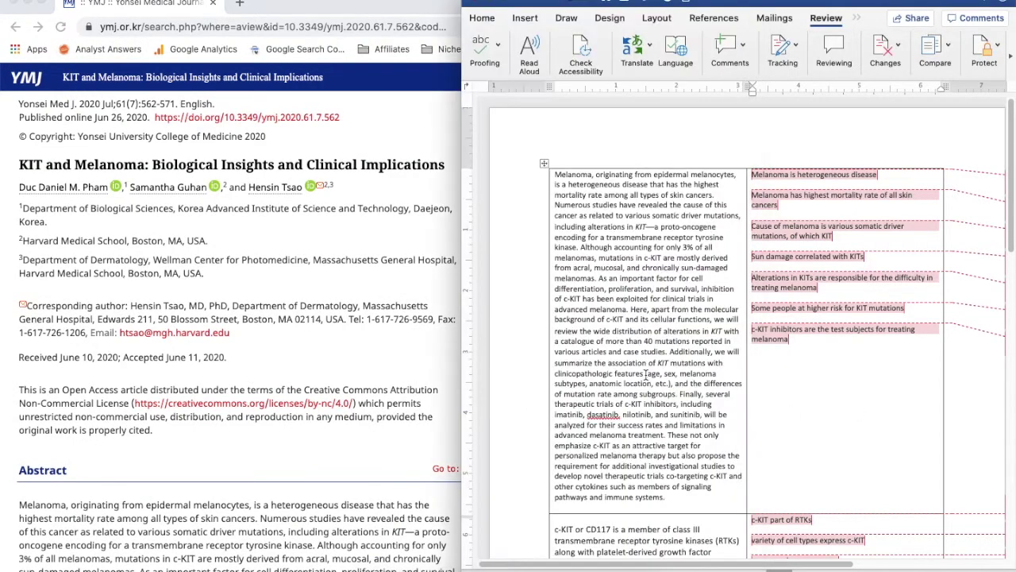
pyautogui.scroll(-3, 645, 375)
pyautogui.scroll(-10, 645, 374)
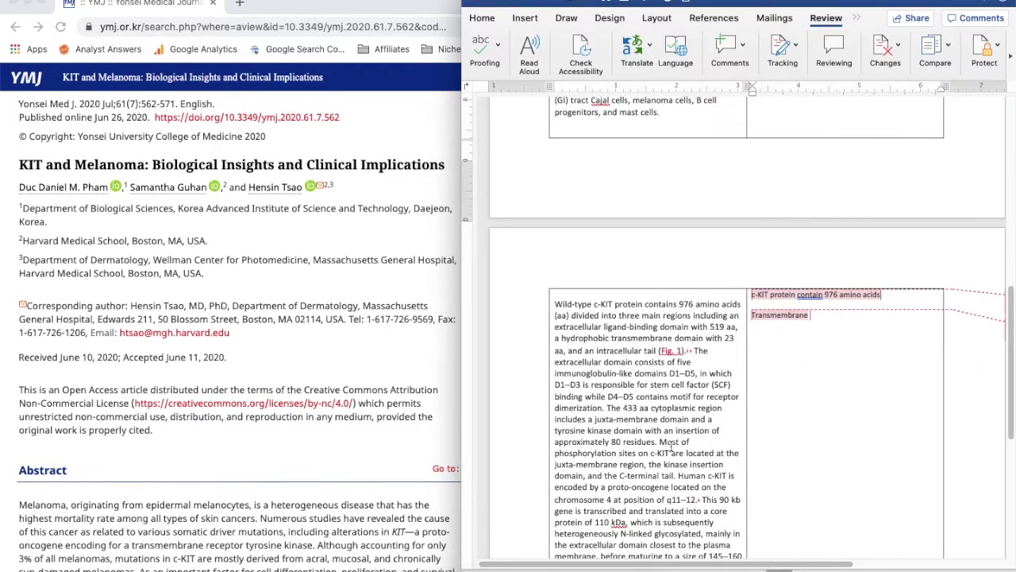
pyautogui.scroll(-2, 715, 446)
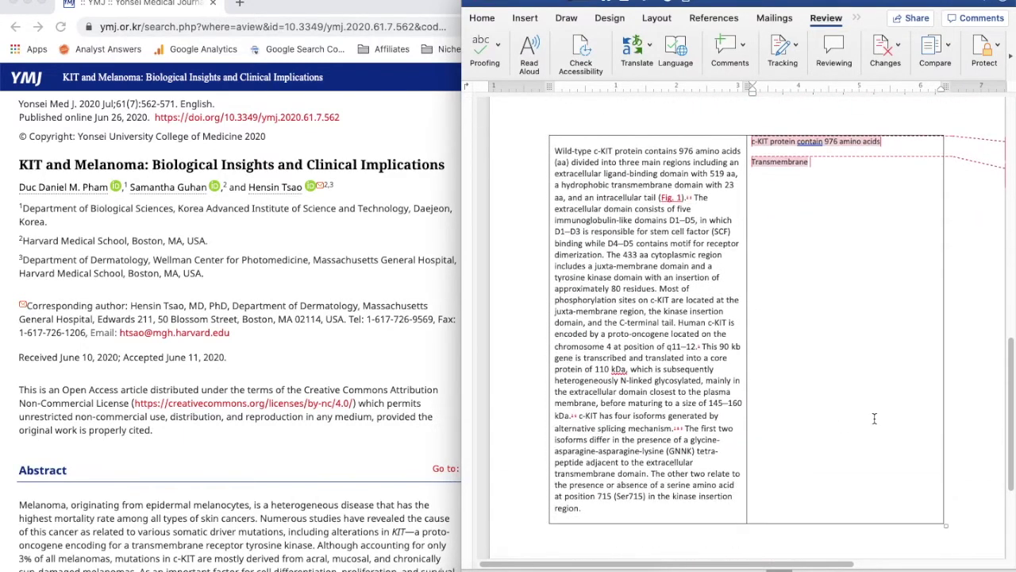
pyautogui.scroll(10, 874, 418)
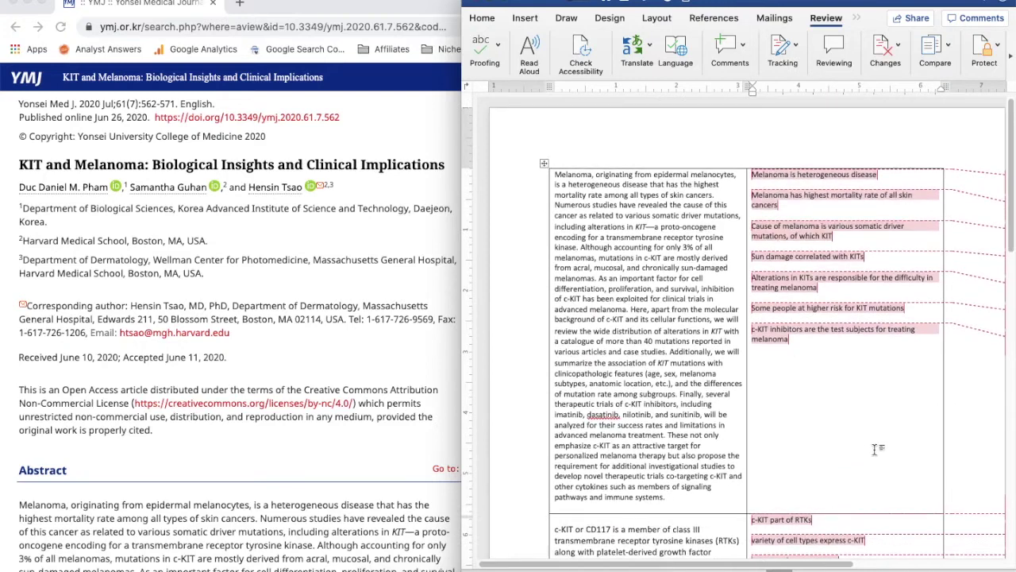
pyautogui.hscroll(4, 842, 402)
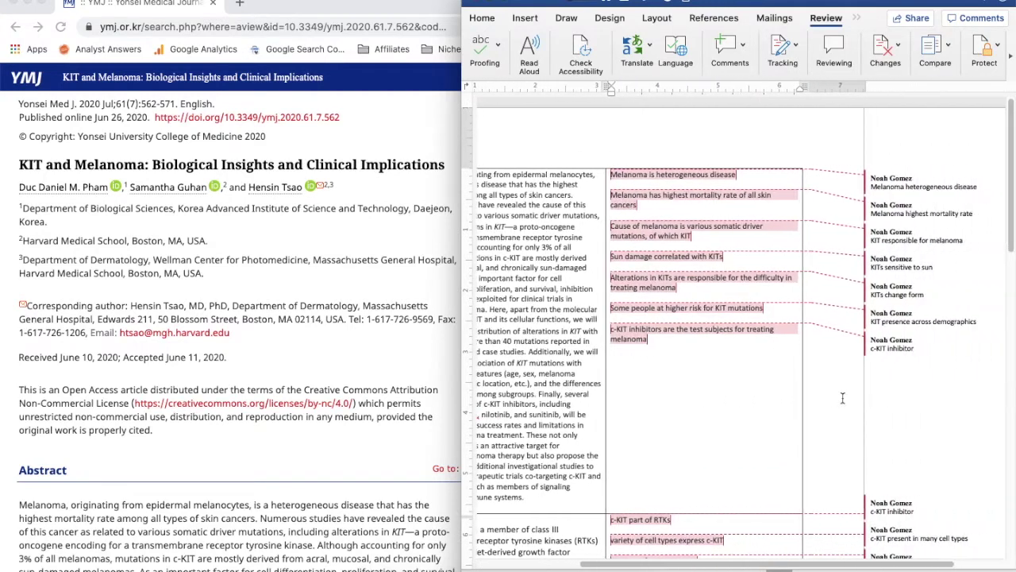
# - Step through the Word comments, from Melanoma heterogeneous disease down to the c-KIT inhibitor note
pyautogui.click(923, 189)
pyautogui.click(941, 211)
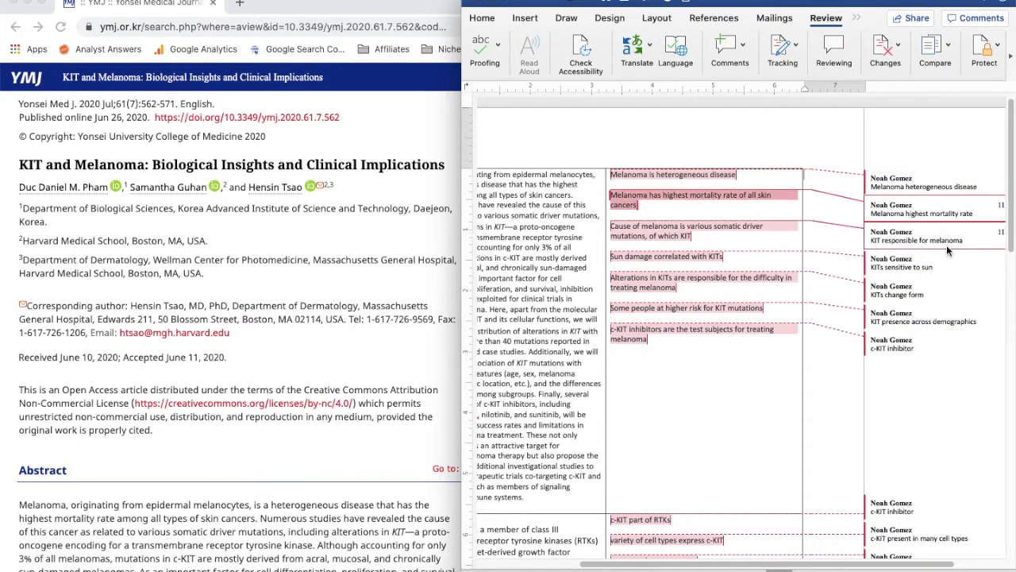
pyautogui.click(951, 238)
pyautogui.click(955, 262)
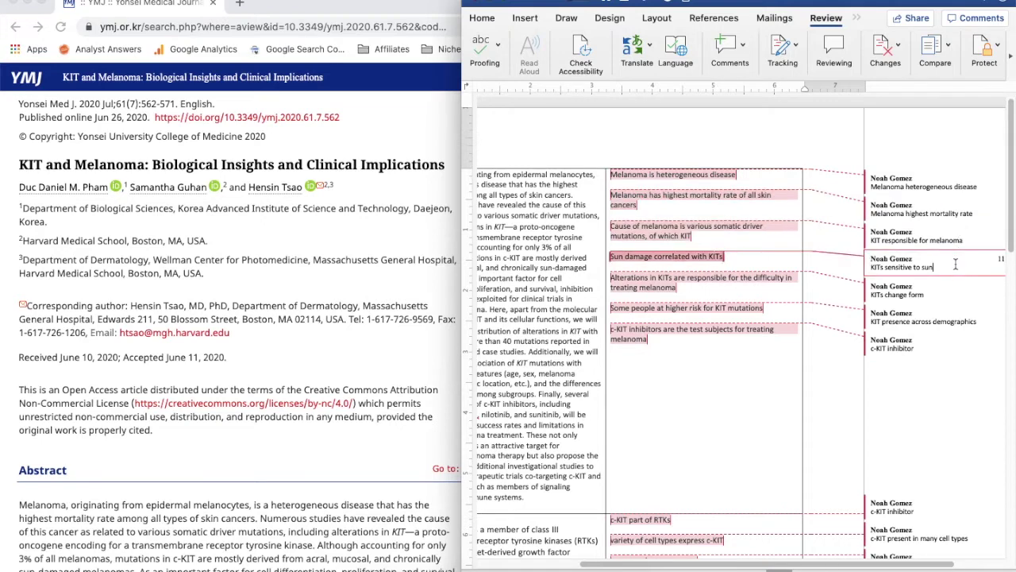
pyautogui.click(955, 299)
pyautogui.click(984, 320)
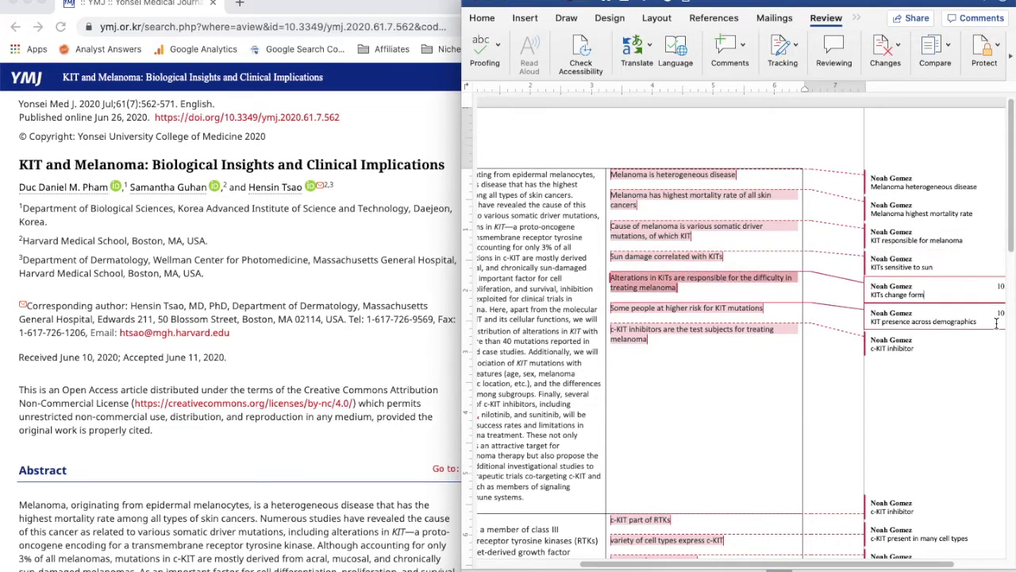
pyautogui.click(940, 350)
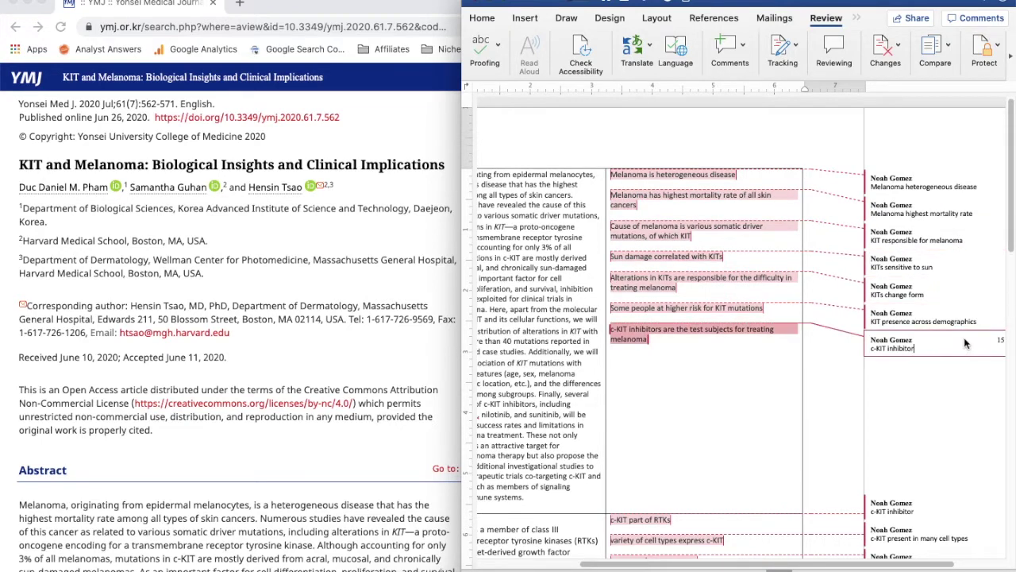
pyautogui.click(982, 321)
pyautogui.click(970, 296)
pyautogui.click(956, 273)
pyautogui.click(968, 244)
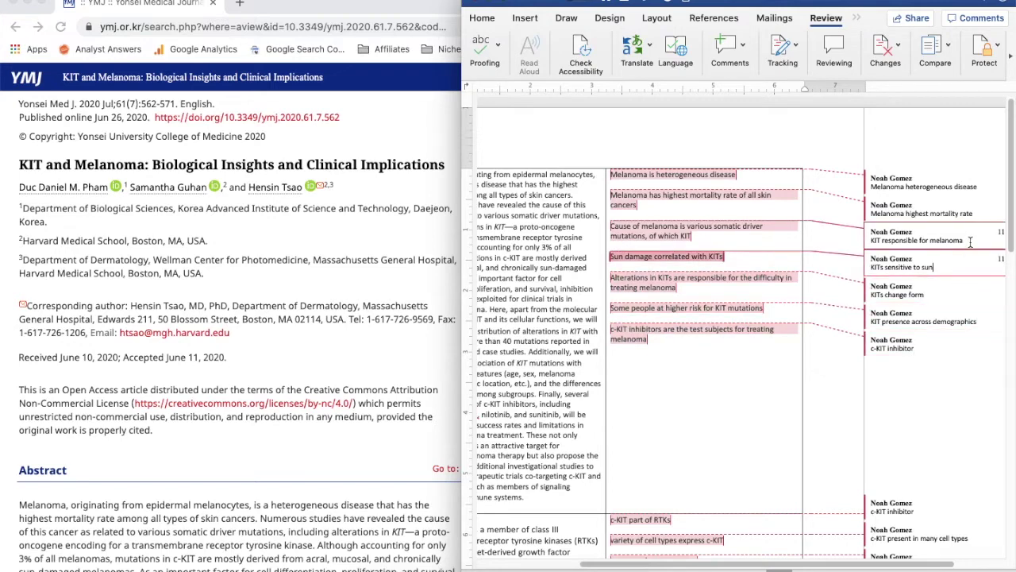
pyautogui.click(979, 217)
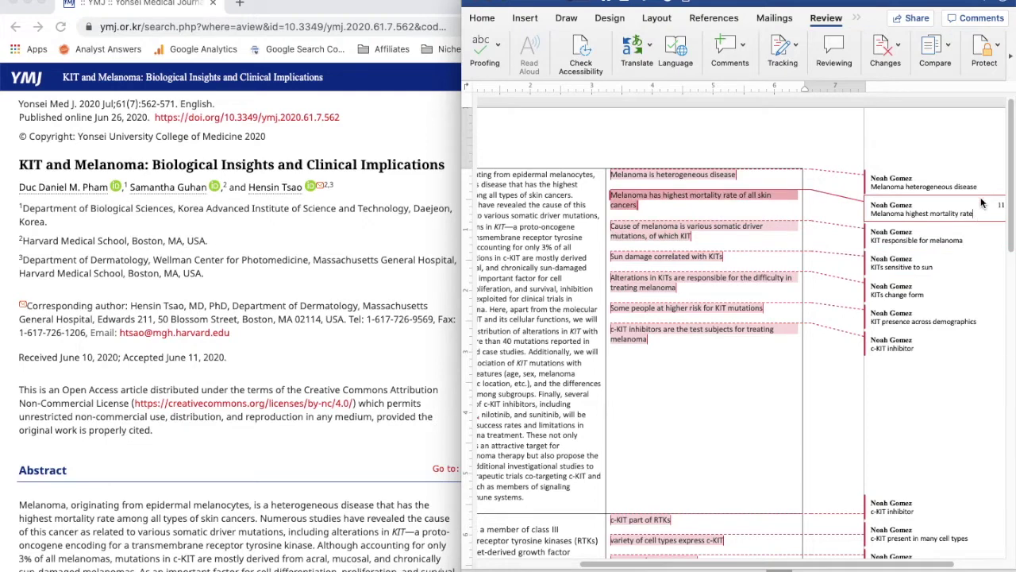
pyautogui.click(983, 187)
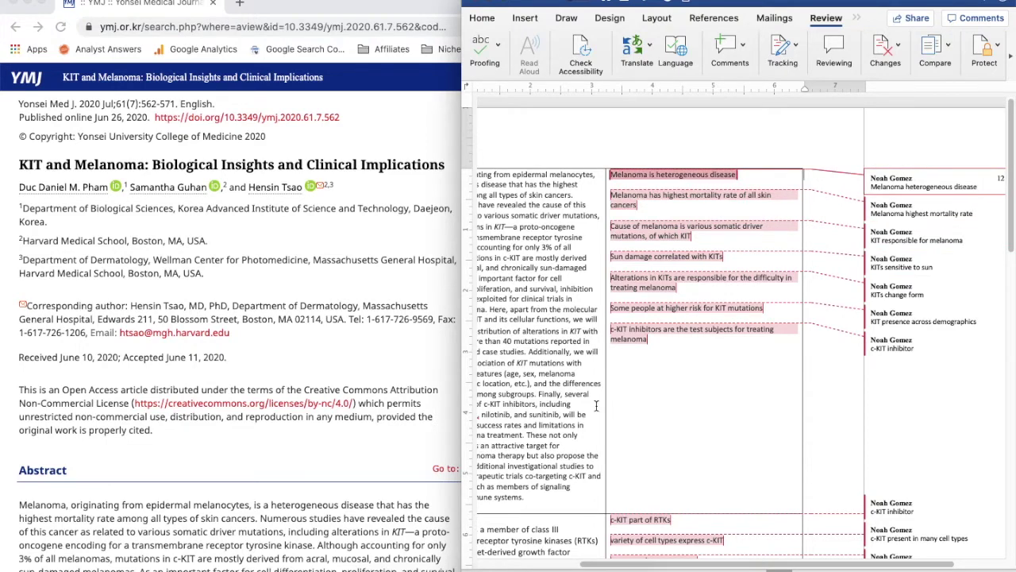
# - Review the c-KIT inhibitor comment on c-KIT part of RTKs and survey the rest of the document
pyautogui.scroll(-3, 634, 391)
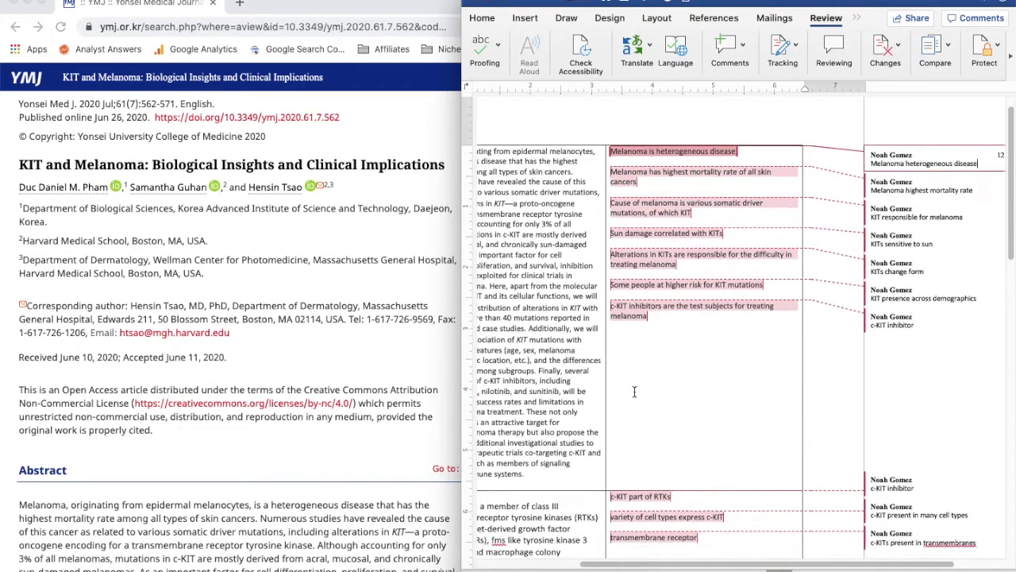
pyautogui.click(925, 404)
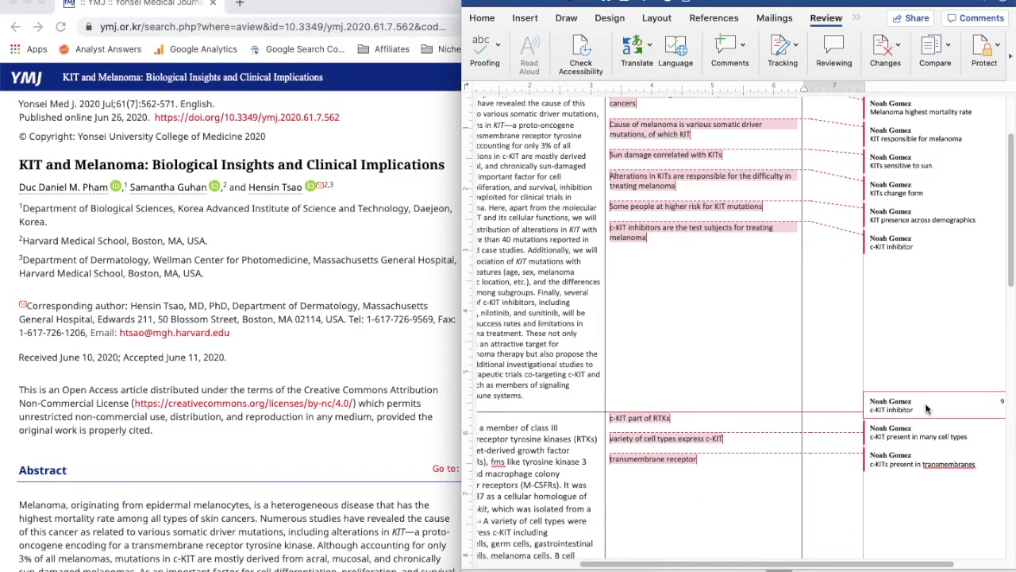
pyautogui.click(692, 364)
pyautogui.scroll(5, 691, 362)
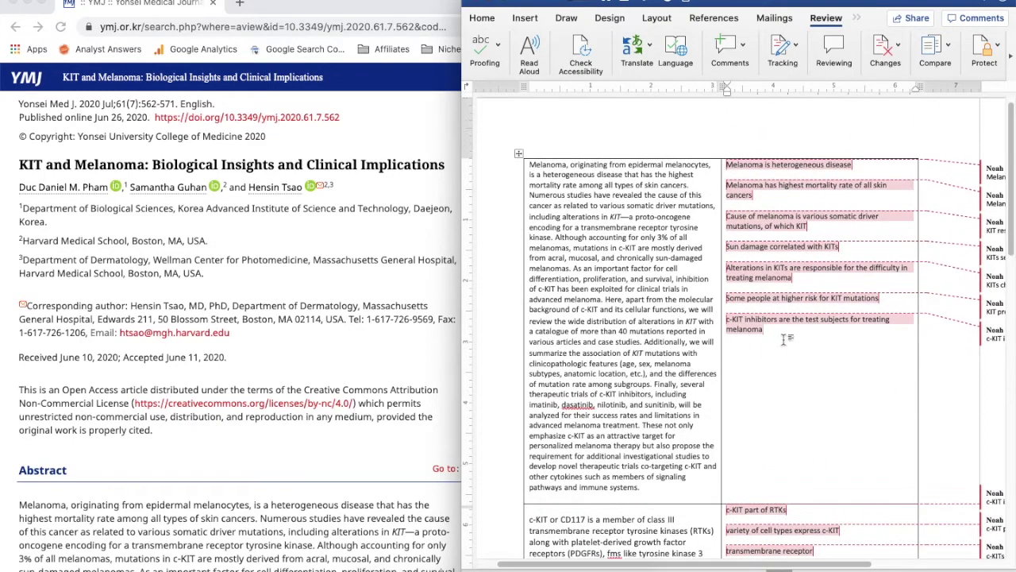
pyautogui.hscroll(3, 783, 339)
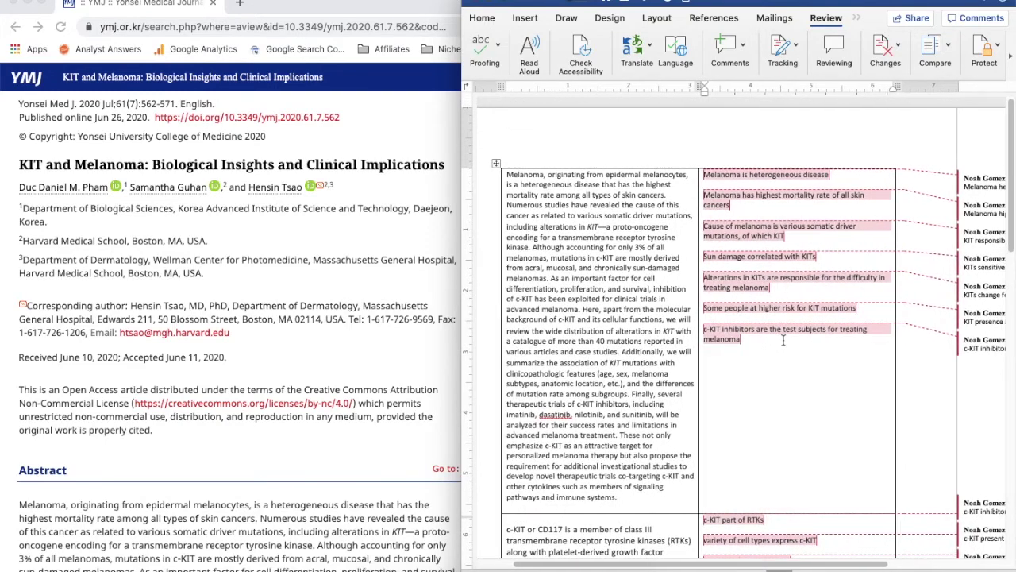
pyautogui.hscroll(3, 783, 339)
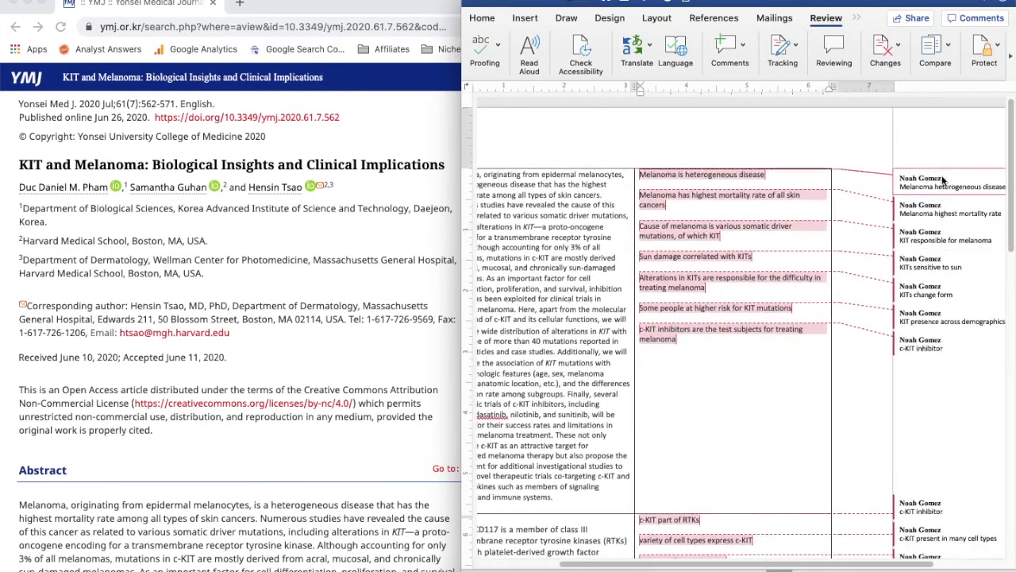
pyautogui.scroll(-5, 944, 493)
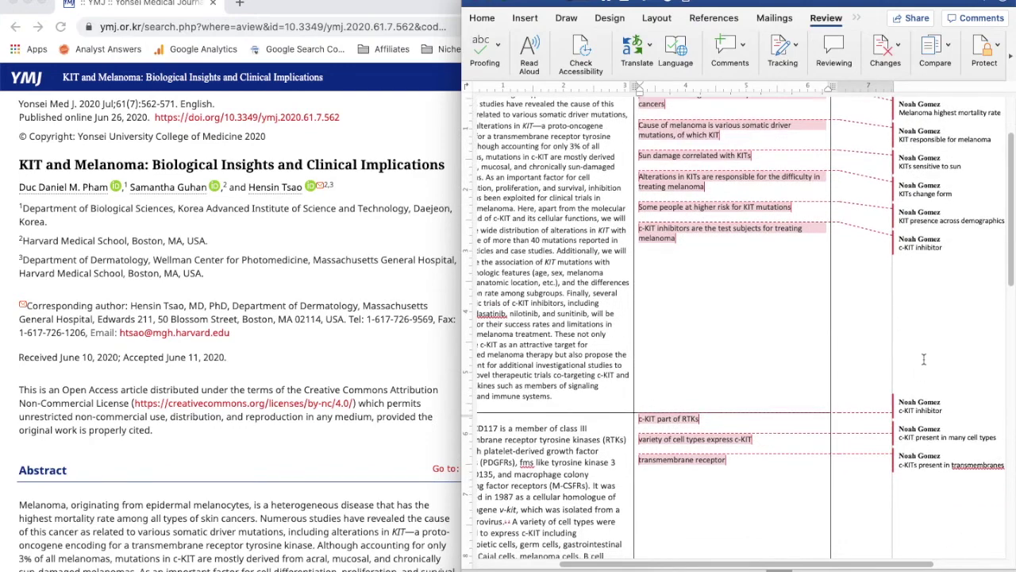
pyautogui.scroll(5, 926, 312)
pyautogui.hscroll(3, 926, 312)
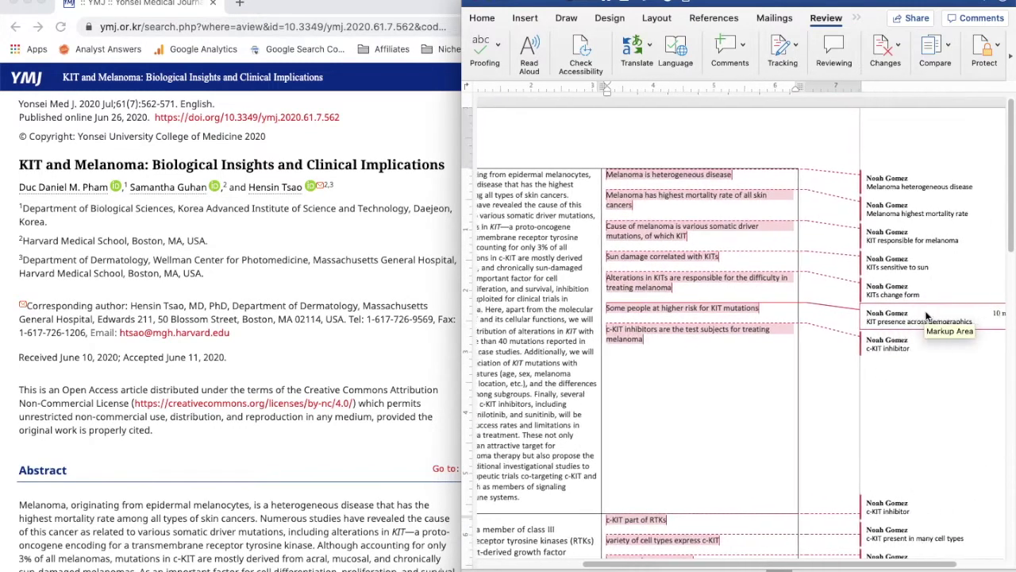
pyautogui.hscroll(-8, 754, 369)
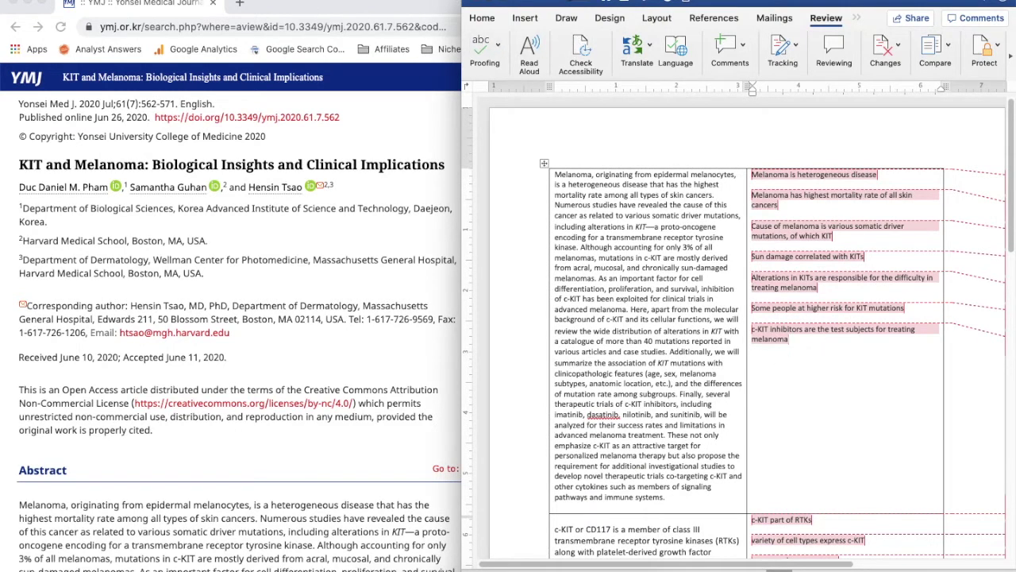
# - Start Save As and name the file 'Melanoma article coding'
pyautogui.click(93, 0)
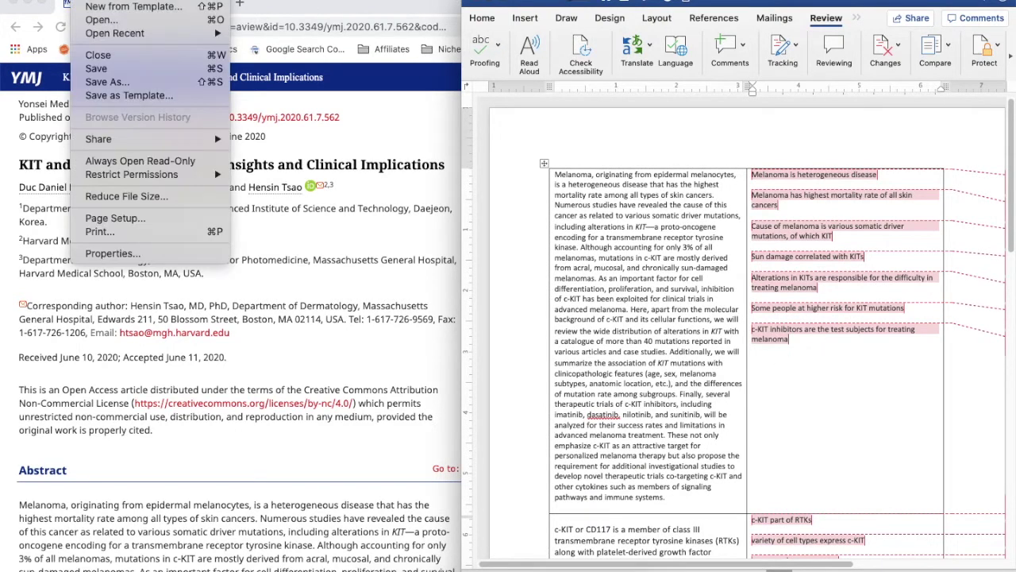
pyautogui.click(116, 83)
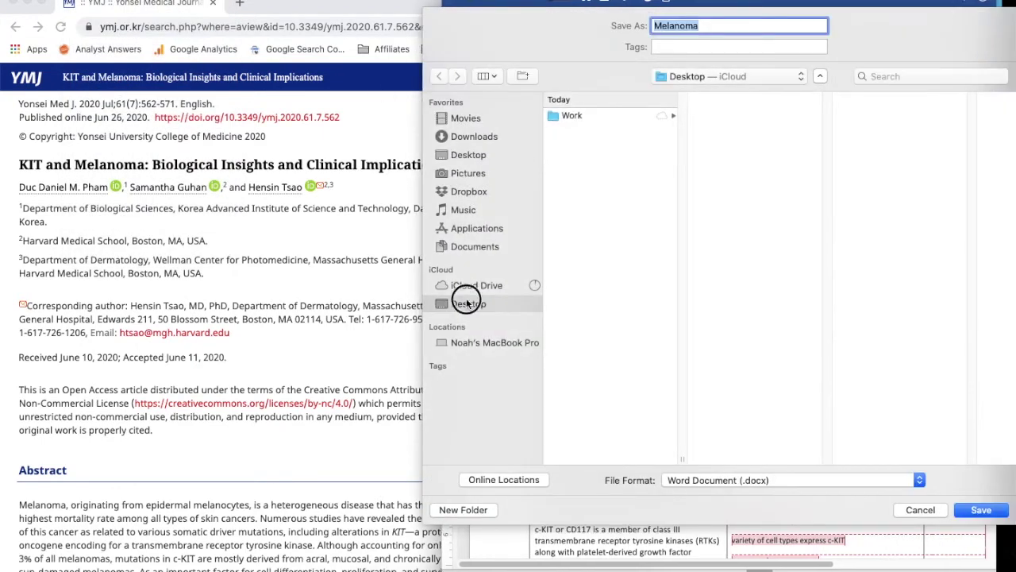
pyautogui.click(742, 23)
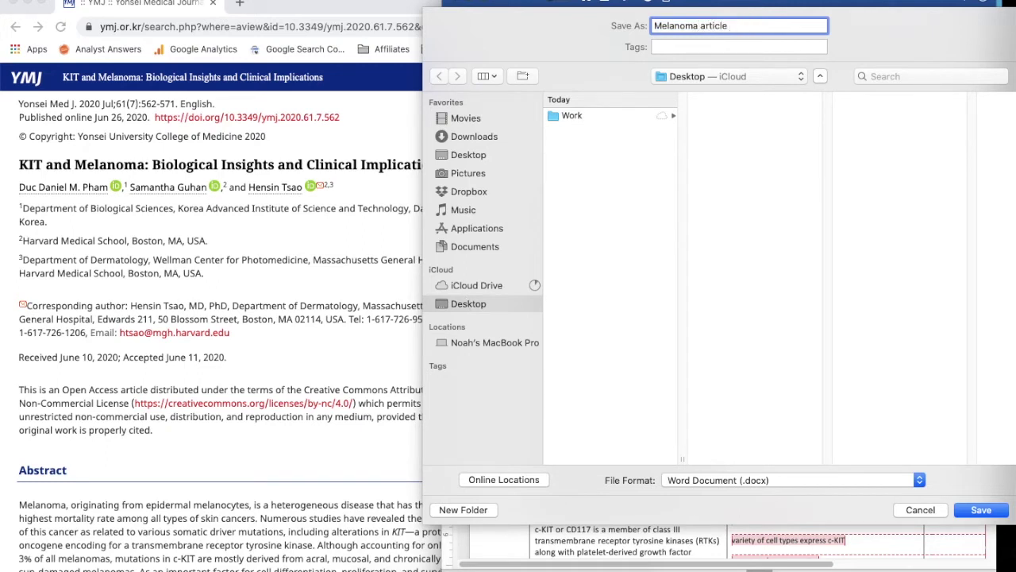
pyautogui.write('article comment')
pyautogui.press('BackSpace')
pyautogui.press('BackSpace')
pyautogui.press('BackSpace')
pyautogui.press('BackSpace')
# - Save 'Melanoma article coding' to the Desktop in Web Page (.htm) format
pyautogui.click(921, 479)
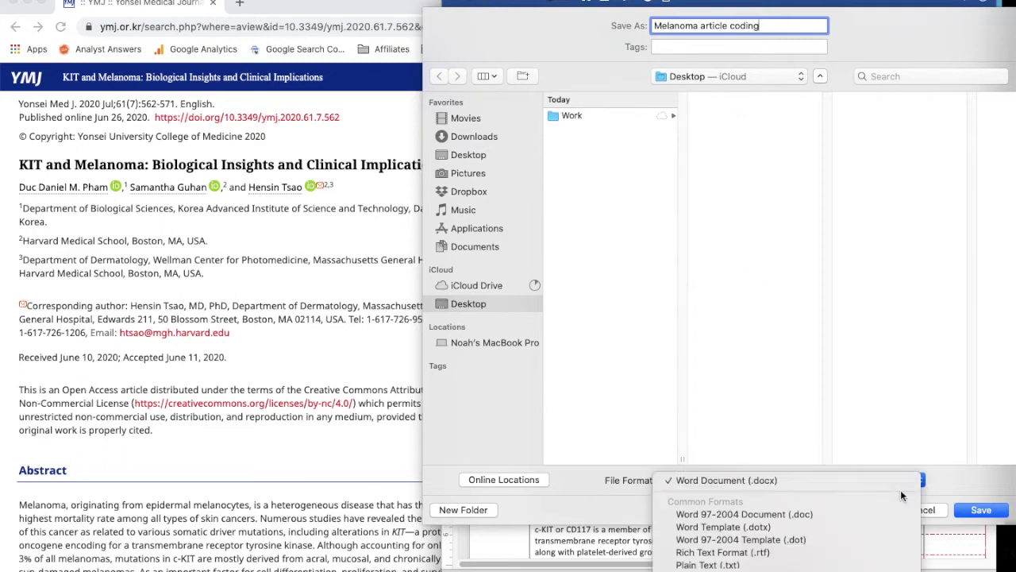
pyautogui.scroll(-5, 847, 513)
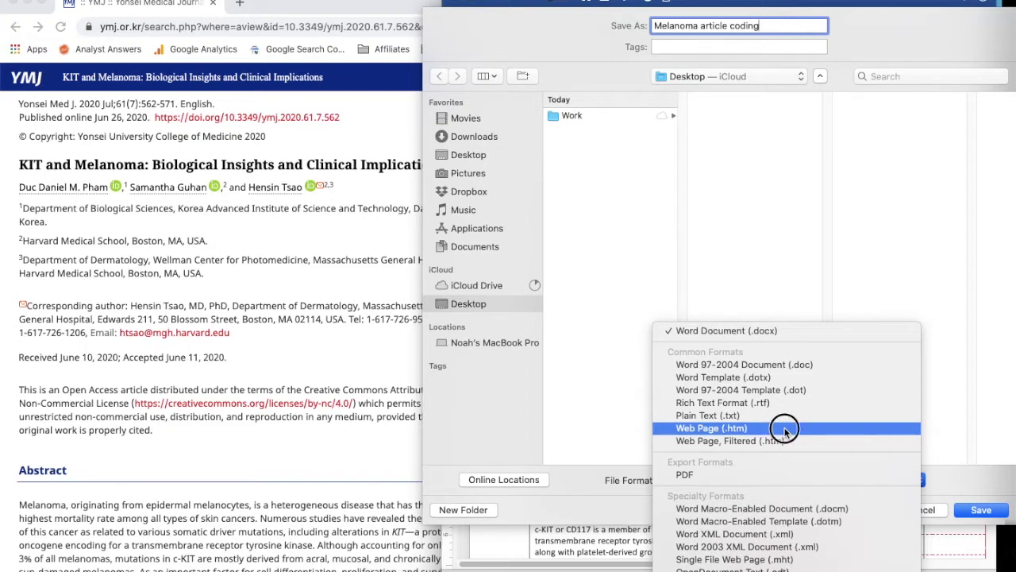
pyautogui.click(784, 429)
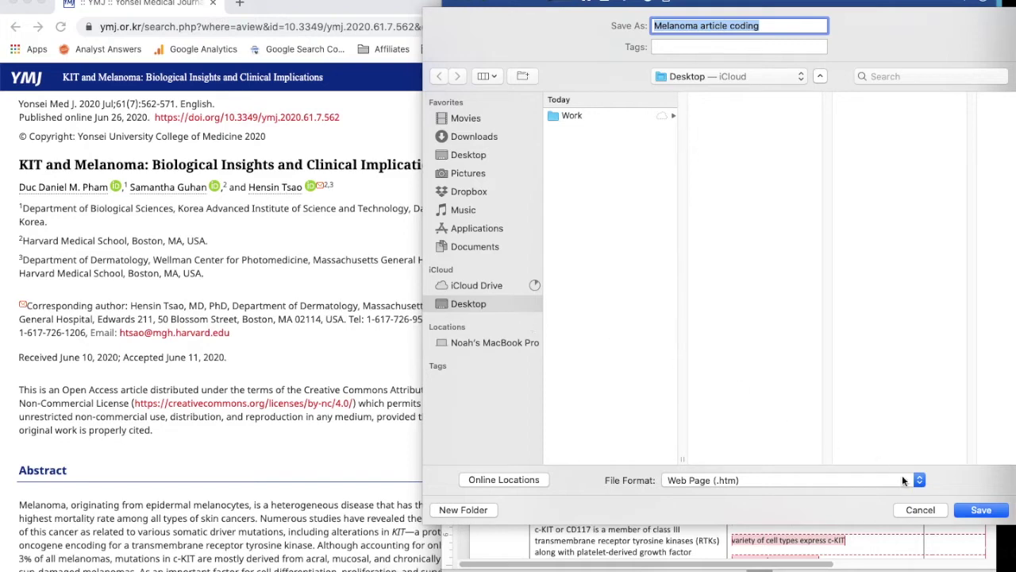
pyautogui.click(968, 510)
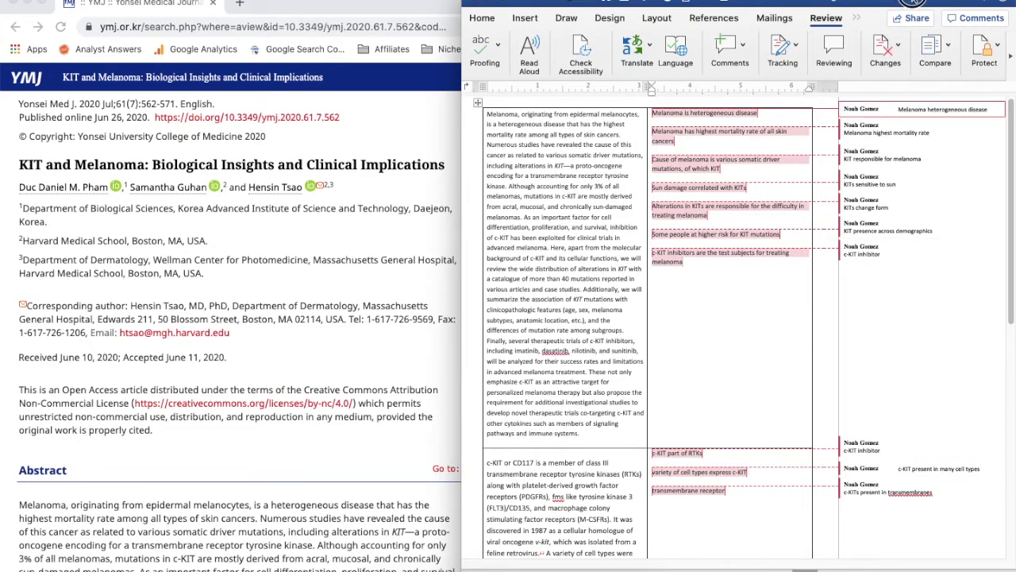
pyautogui.moveTo(911, 1); pyautogui.dragTo(774, 1)
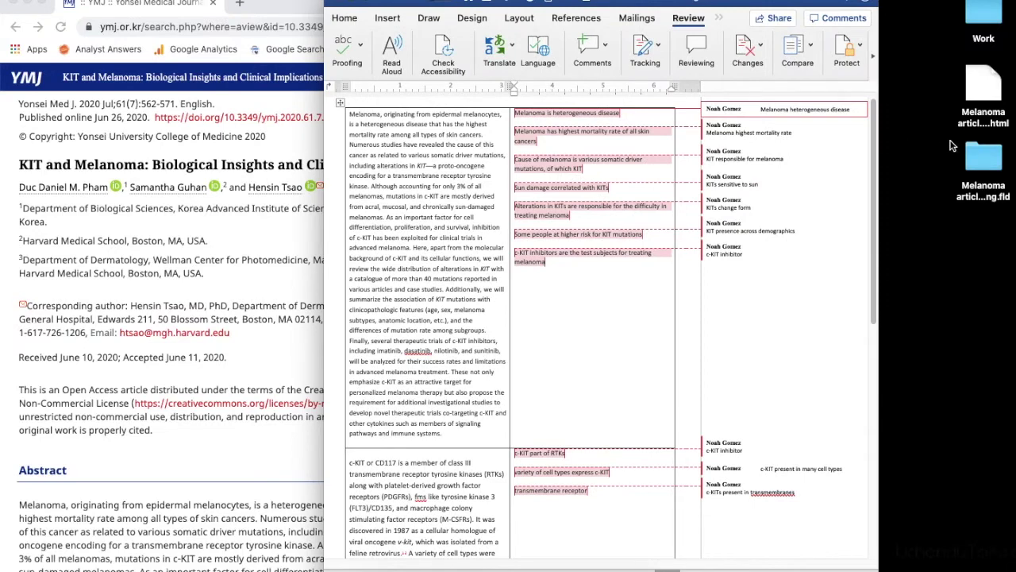
# - Open the saved Melanoma article coding web page from the desktop in Chrome
pyautogui.click(924, 119)
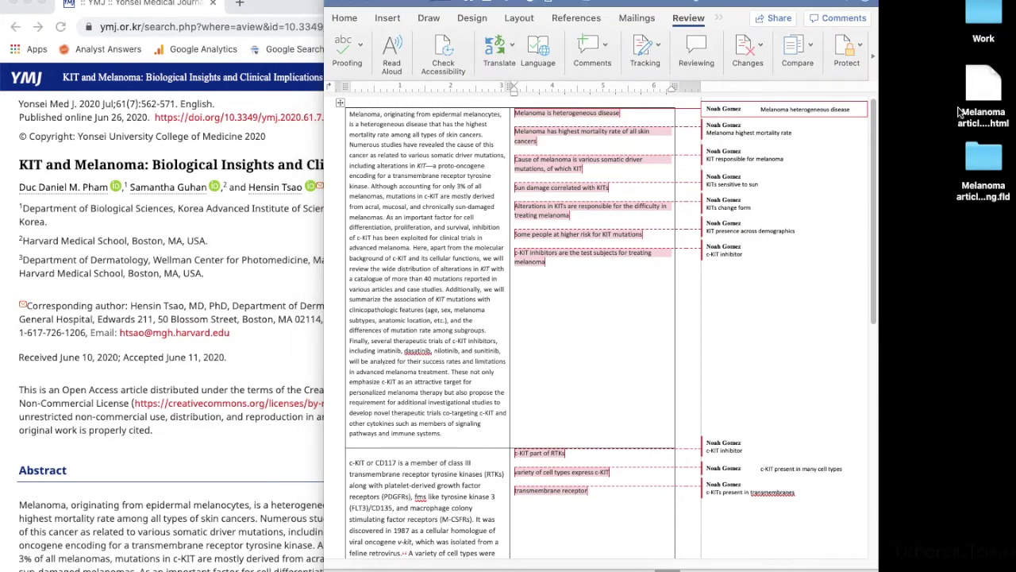
pyautogui.click(960, 112)
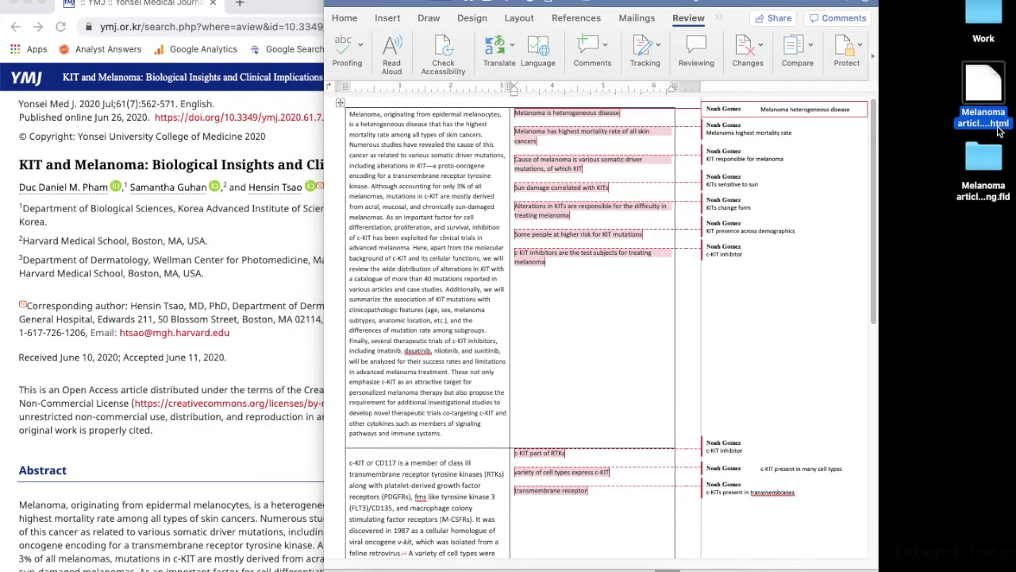
pyautogui.doubleClick(984, 83)
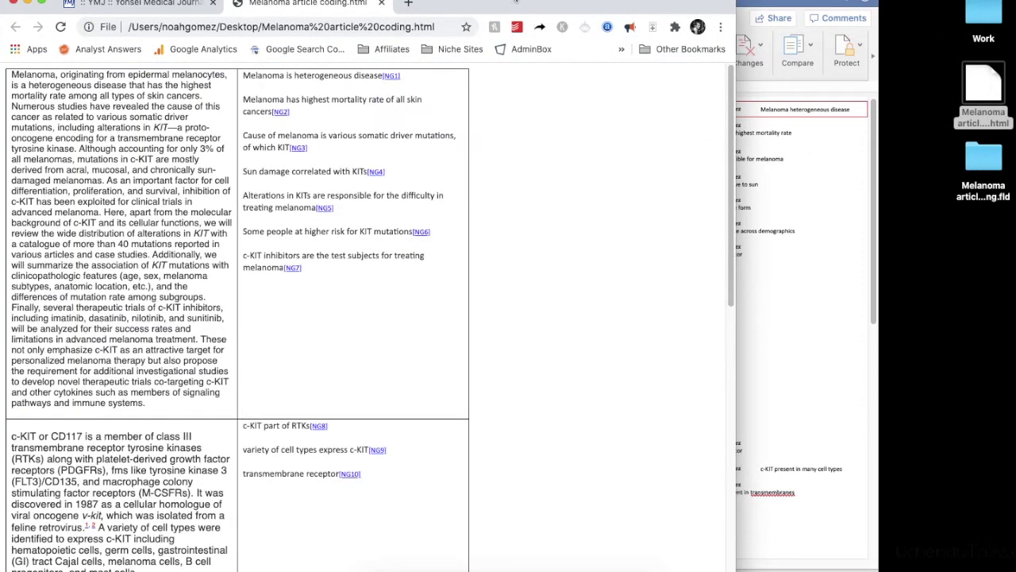
# - Copy the NG-coded note list from the bottom of the page, then launch Excel
pyautogui.moveTo(516, 4); pyautogui.dragTo(586, 4)
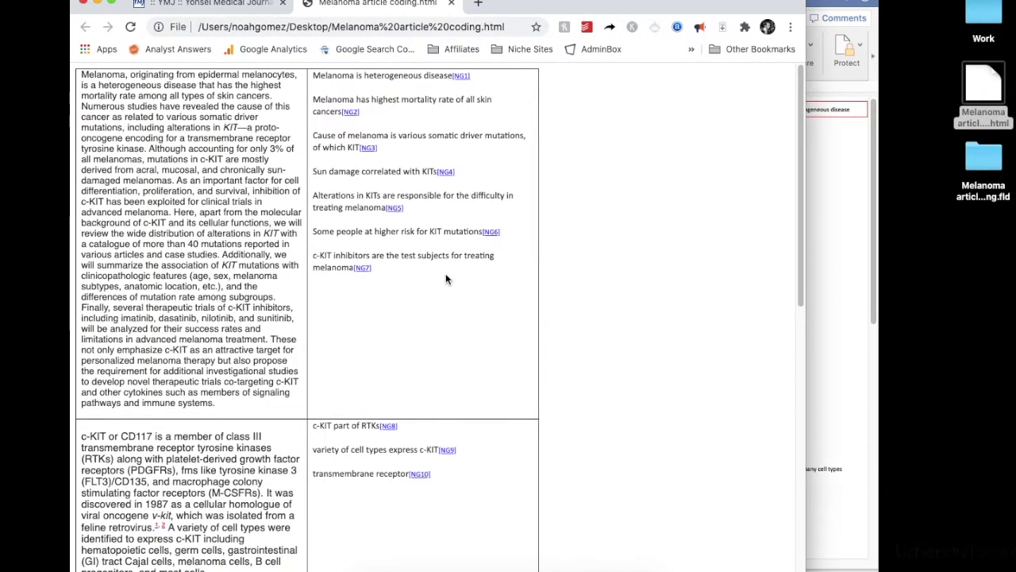
pyautogui.scroll(-10, 427, 351)
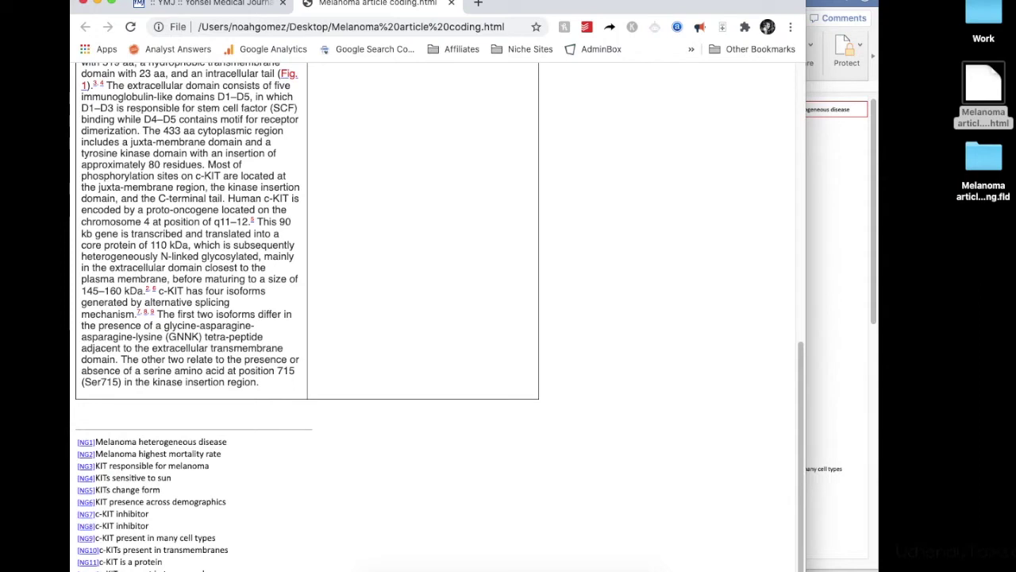
pyautogui.moveTo(230, 565); pyautogui.dragTo(75, 440)
pyautogui.rightClick(134, 462)
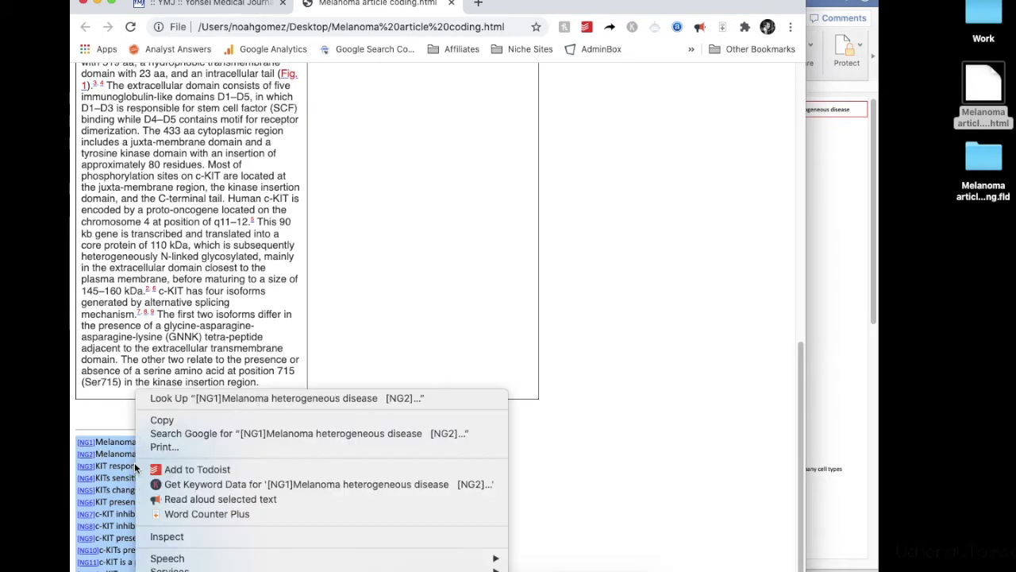
pyautogui.click(186, 423)
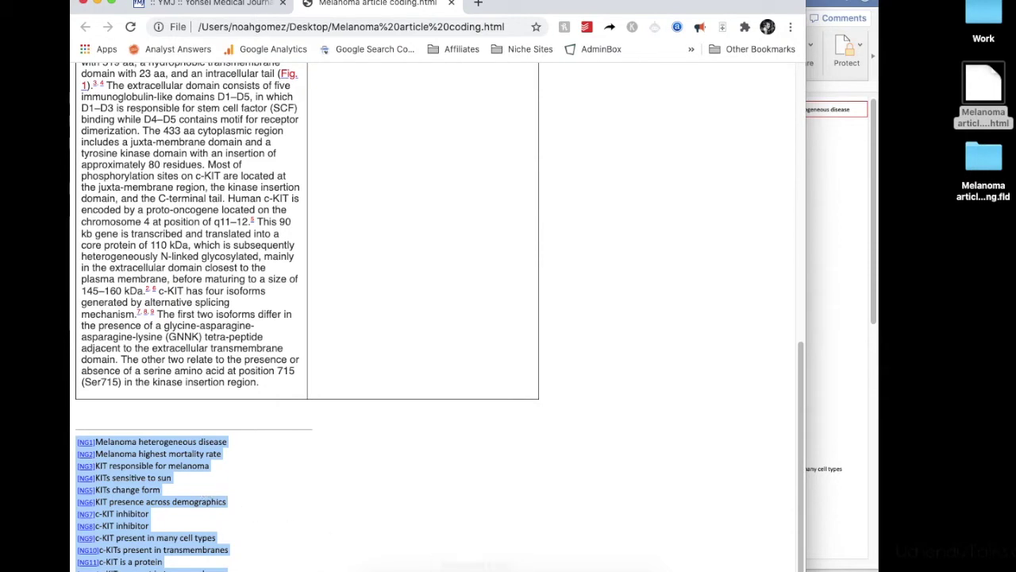
pyautogui.click(476, 570)
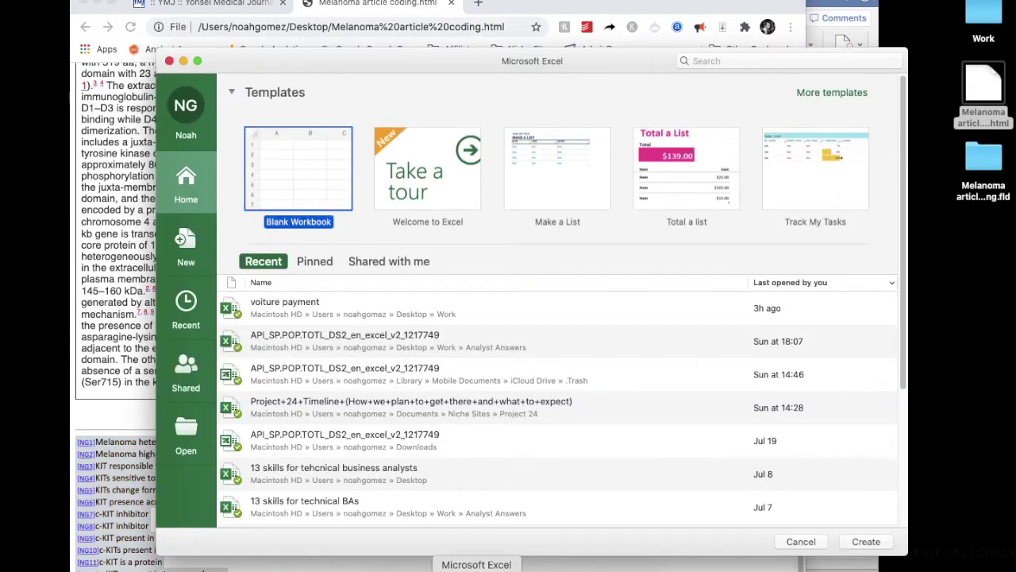
# - Create a blank workbook and paste the NG1–NG12 comment lines into A1:A12
pyautogui.doubleClick(297, 173)
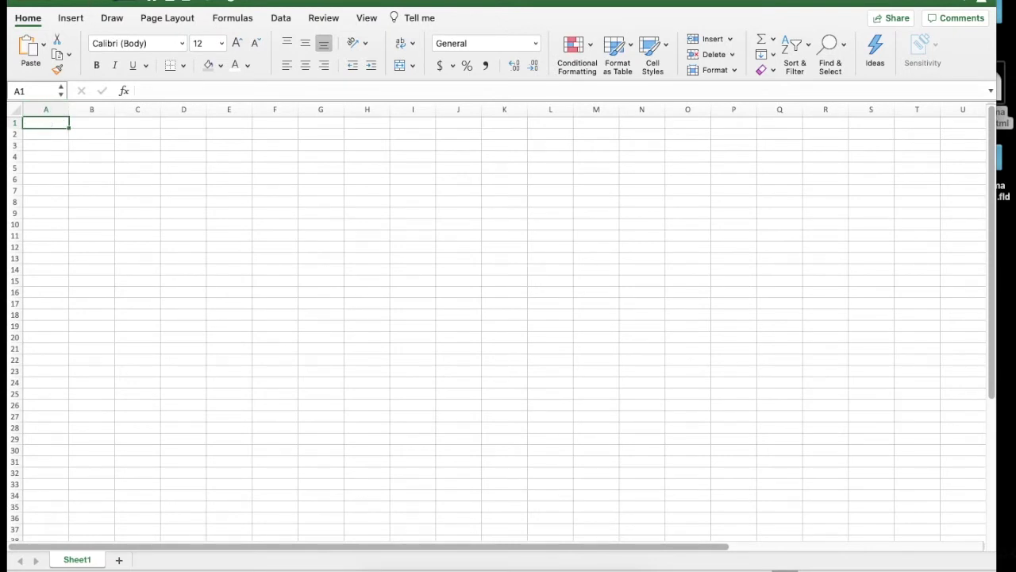
pyautogui.click(83, 0)
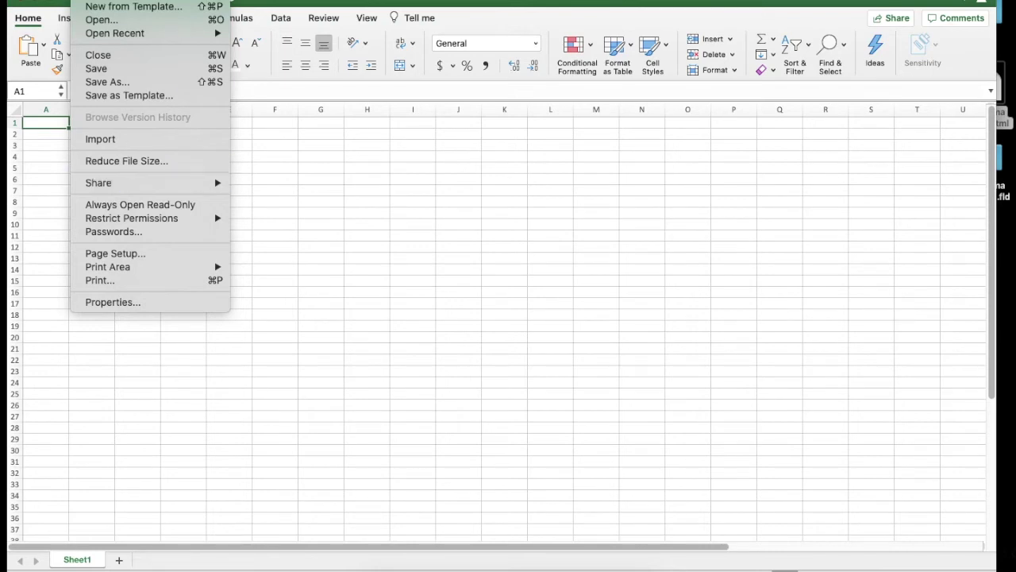
pyautogui.moveTo(115, 0)
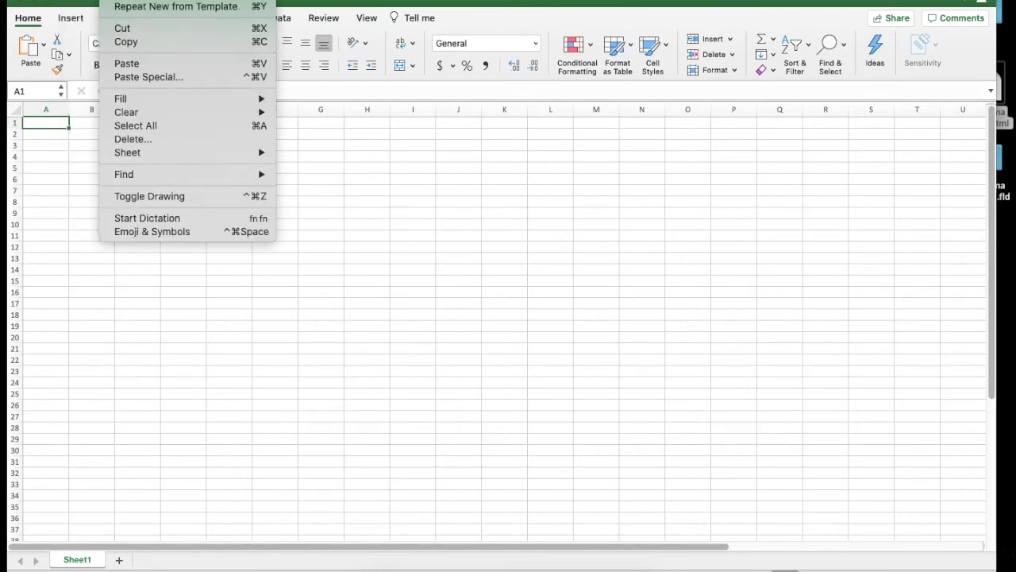
pyautogui.click(129, 63)
pyautogui.click(74, 316)
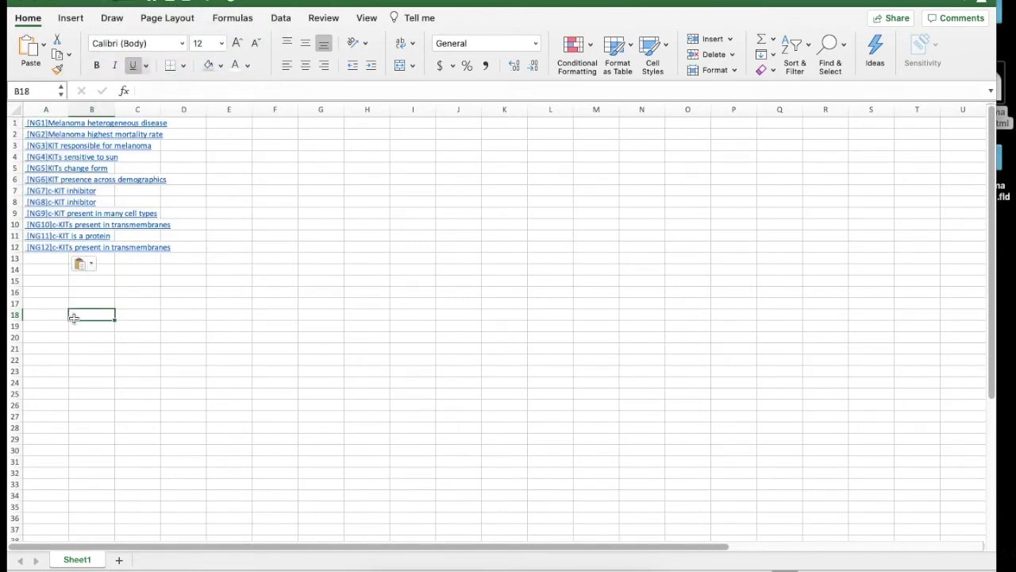
pyautogui.click(37, 265)
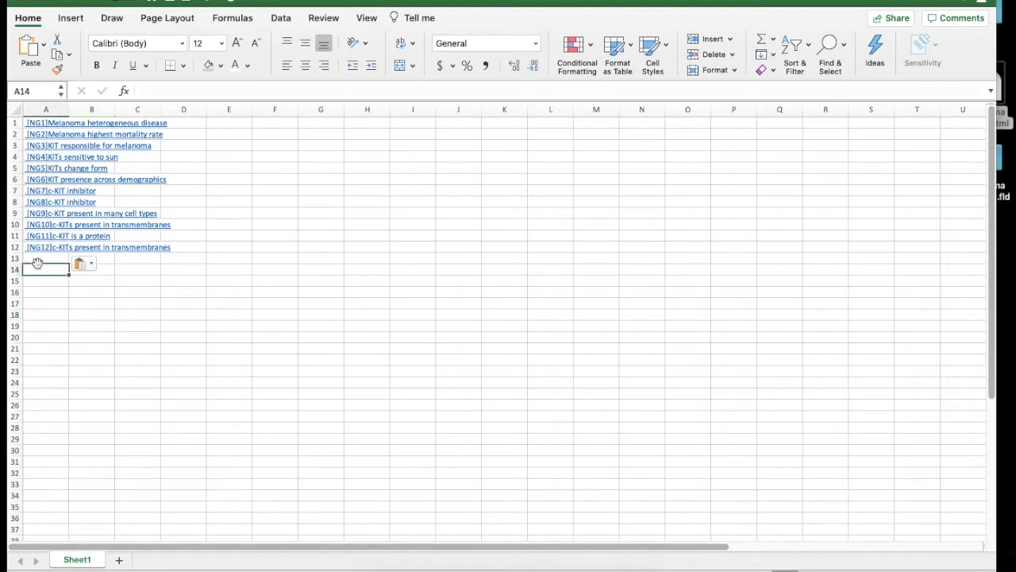
pyautogui.press('Up')
pyautogui.press('Up')
pyautogui.press('Up')
pyautogui.press('Up')
pyautogui.press('Up')
pyautogui.press('Up')
pyautogui.press('Up')
pyautogui.press('Up')
pyautogui.press('Up')
pyautogui.press('Up')
pyautogui.press('Up')
pyautogui.press('Up')
pyautogui.press('Up')
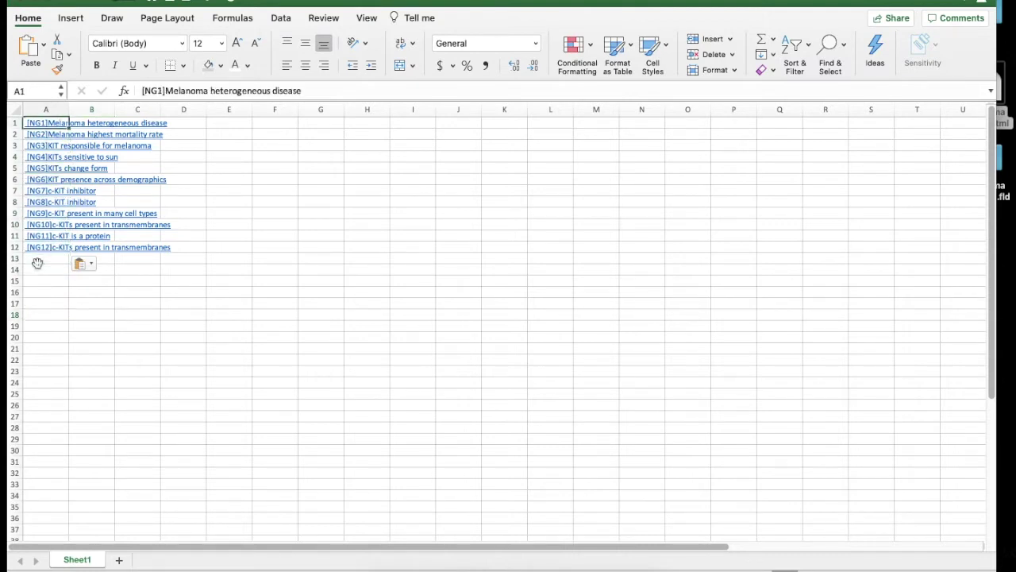
pyautogui.press('Down')
pyautogui.press('Down')
pyautogui.press('Down')
pyautogui.press('Down')
pyautogui.press('Down')
pyautogui.press('Down')
pyautogui.press('Down')
pyautogui.press('Down')
pyautogui.press('Down')
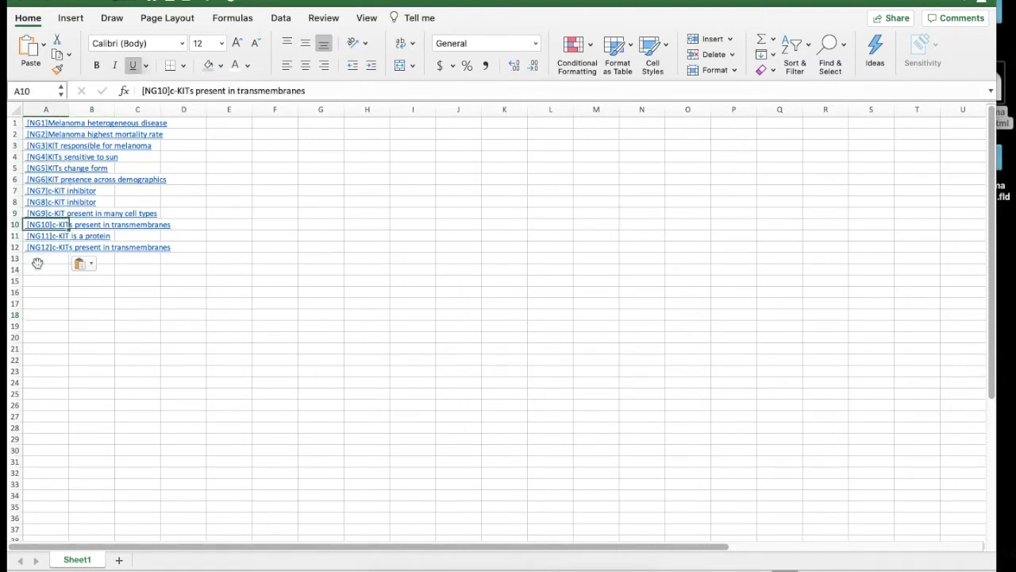
pyautogui.press('Down')
pyautogui.press('Down')
pyautogui.press('Down')
pyautogui.press('Up')
pyautogui.press('Up')
pyautogui.press('Up')
pyautogui.press('Up')
pyautogui.press('Up')
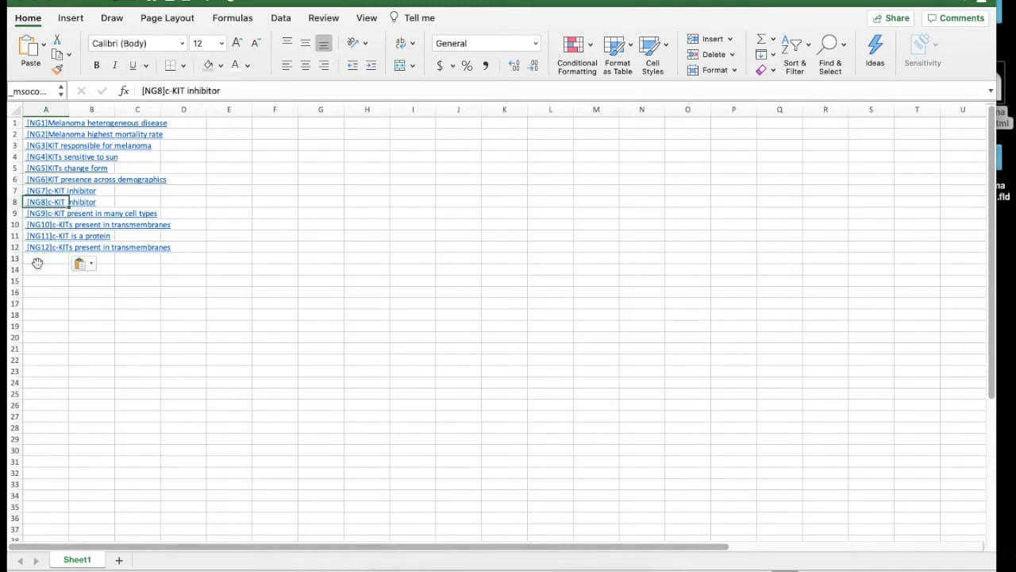
pyautogui.press('Up')
pyautogui.press('Up')
pyautogui.press('Up')
pyautogui.press('Up')
pyautogui.press('Up')
pyautogui.press('Up')
pyautogui.press('Up')
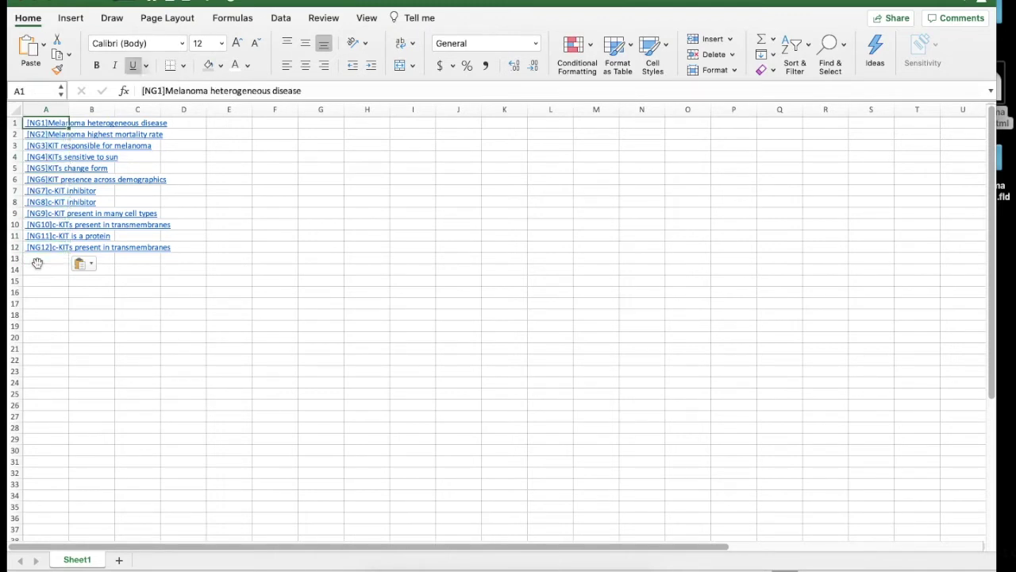
pyautogui.press('Right')
pyautogui.press('Left')
pyautogui.moveTo(356, 3); pyautogui.dragTo(515, 3)
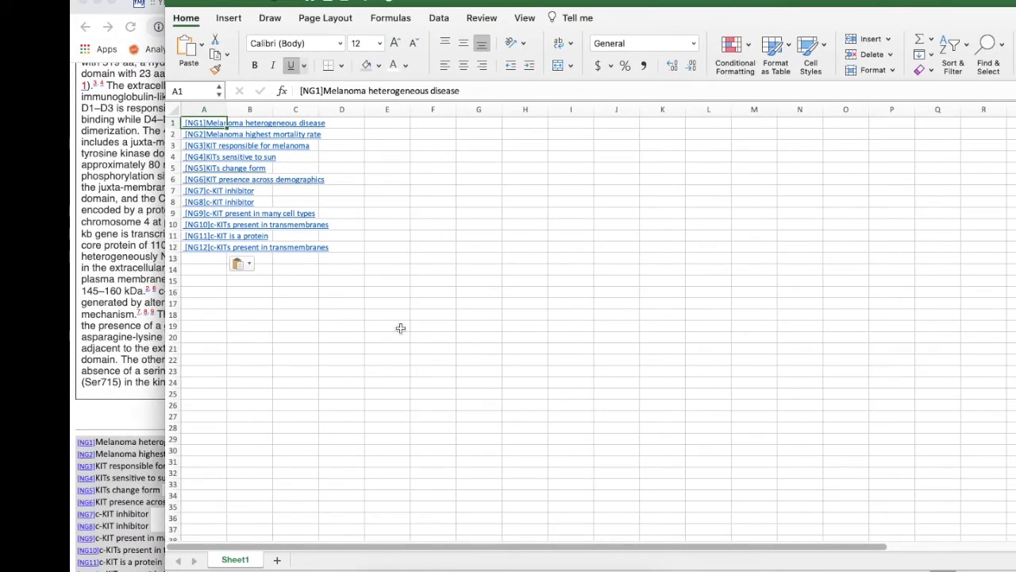
pyautogui.moveTo(840, 5); pyautogui.dragTo(798, 5)
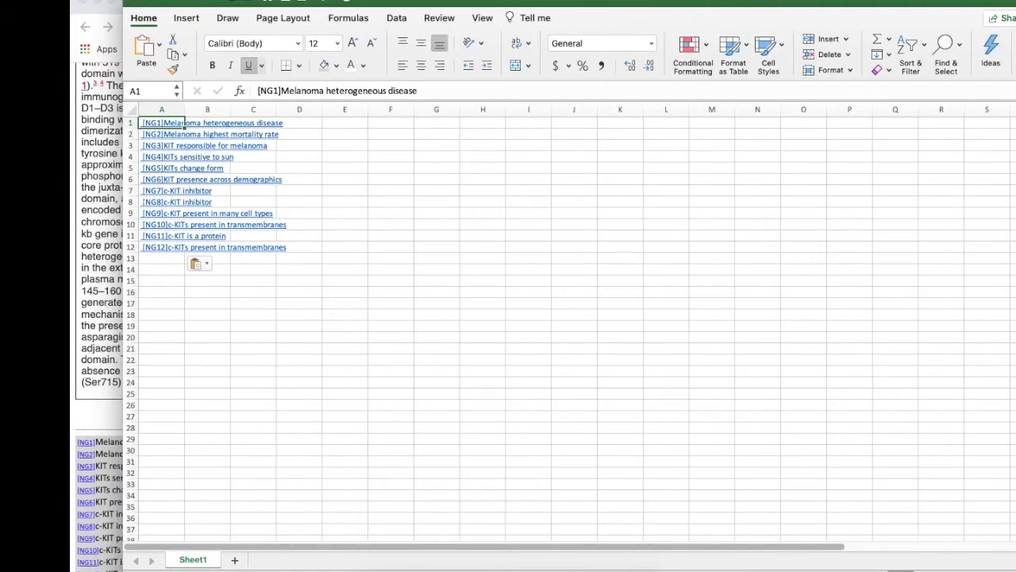
pyautogui.click(254, 300)
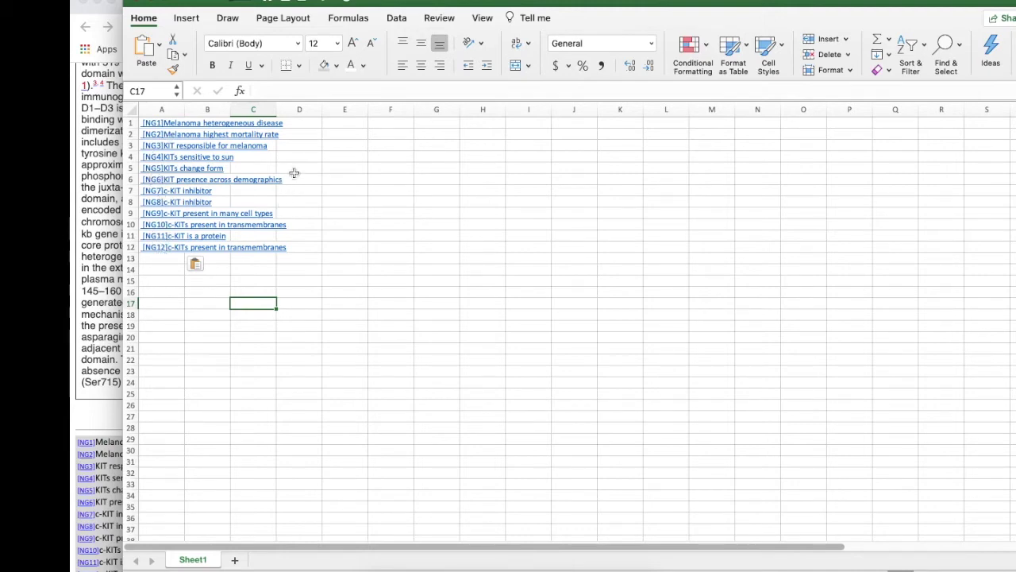
# - Begin a formula in E1, trying LEN on A1 before erasing it
pyautogui.click(345, 123)
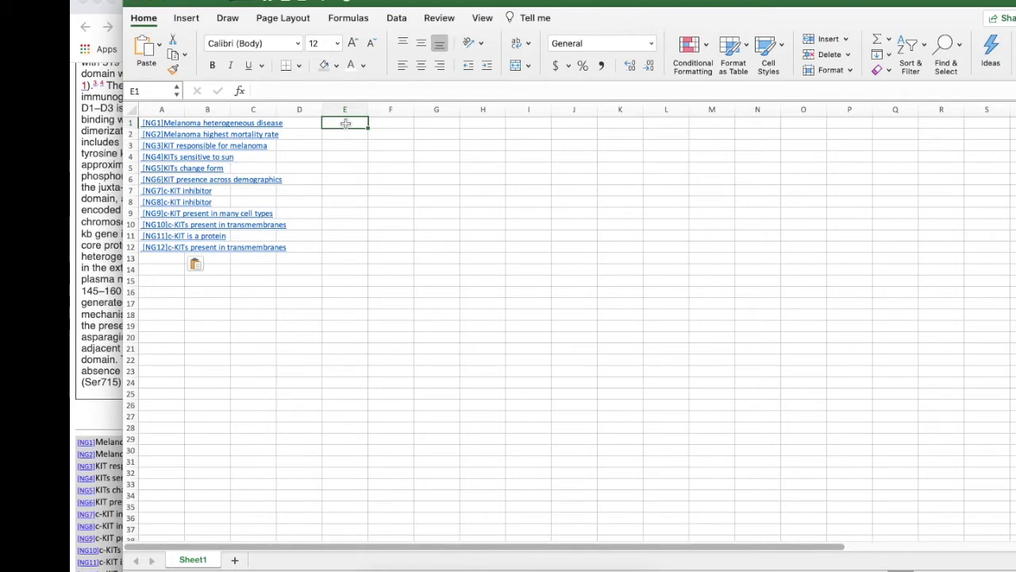
pyautogui.write('=')
pyautogui.press('Left')
pyautogui.press('Left')
pyautogui.press('Left')
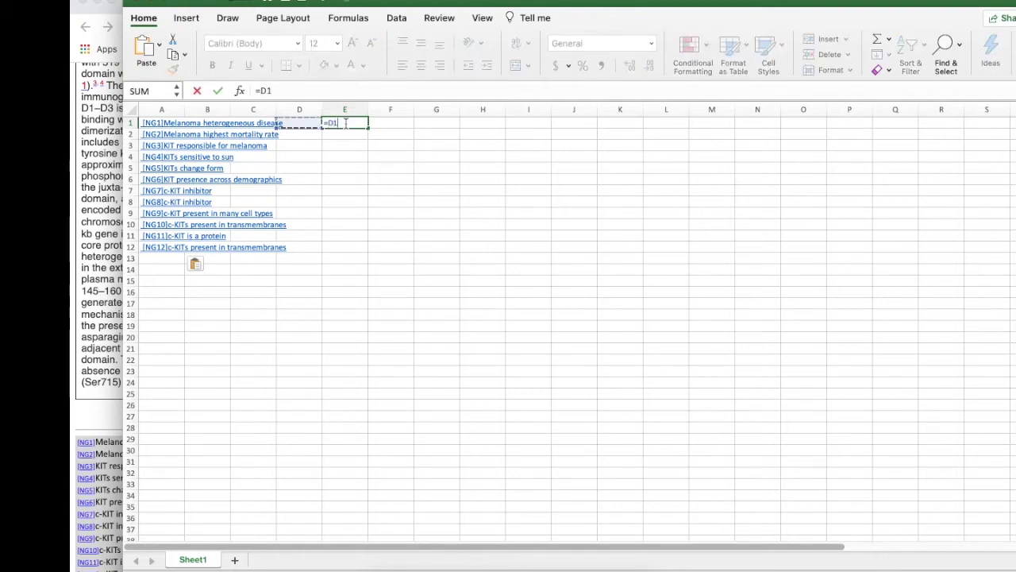
pyautogui.press('Right')
pyautogui.press('Right')
pyautogui.press('Right')
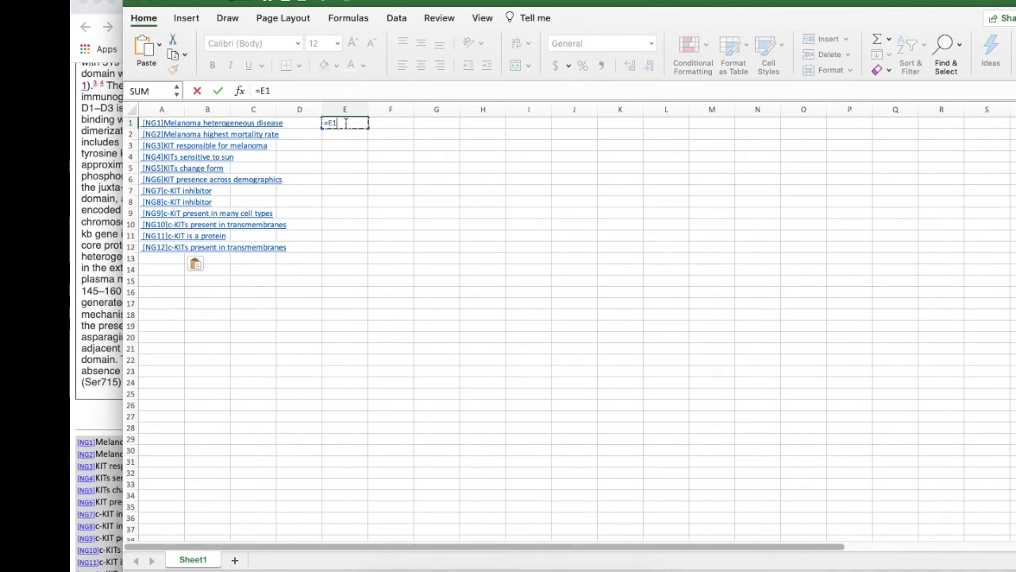
pyautogui.press('BackSpace')
pyautogui.press('BackSpace')
pyautogui.write('LEN(')
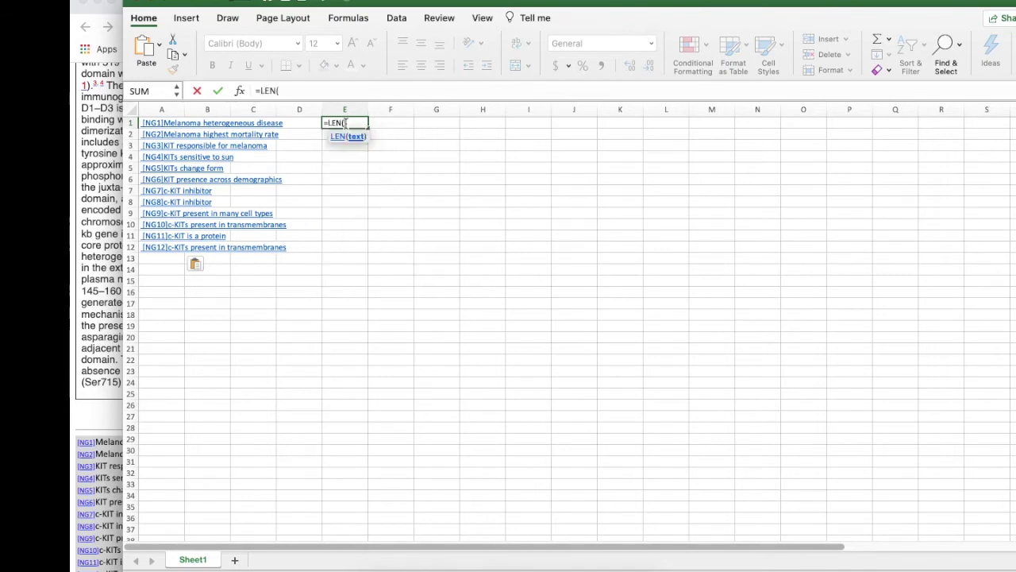
pyautogui.press('Left')
pyautogui.press('Left')
pyautogui.press('Left')
pyautogui.press('Left')
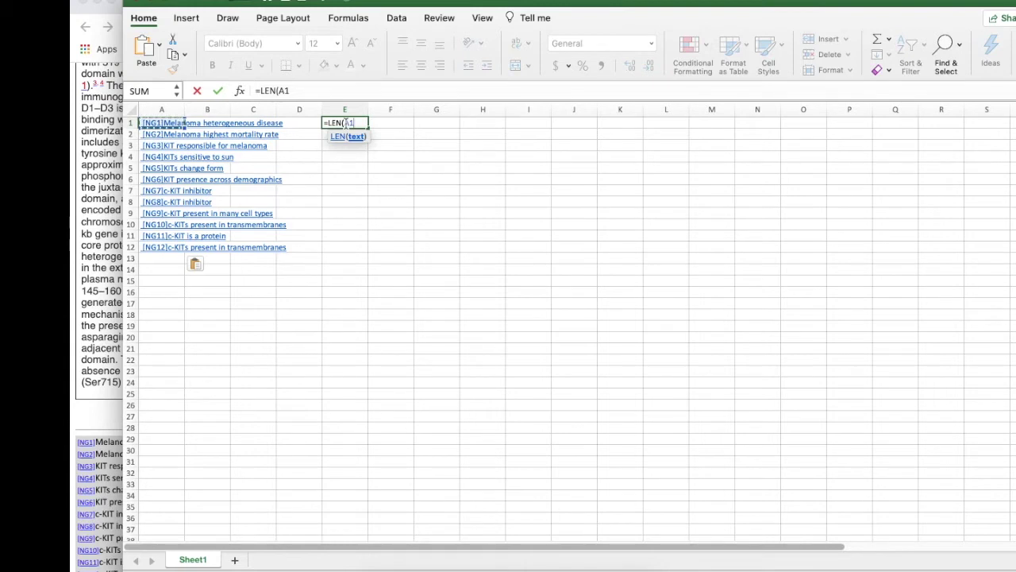
pyautogui.press('BackSpace')
pyautogui.press('BackSpace')
pyautogui.press('BackSpace')
pyautogui.press('BackSpace')
pyautogui.press('BackSpace')
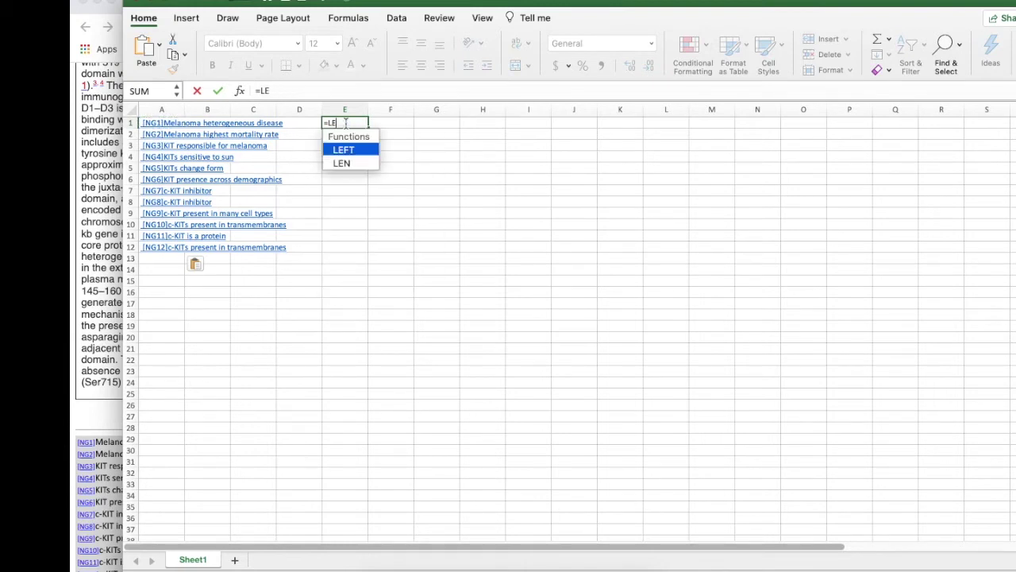
pyautogui.press('BackSpace')
pyautogui.press('BackSpace')
# - Rewrite E1 as =RIGHT(A1,LEN( and attempt to enter the incomplete formula
pyautogui.write('righ')
pyautogui.press('Tab')
pyautogui.press('Left')
pyautogui.press('Left')
pyautogui.press('Left')
pyautogui.press('Left')
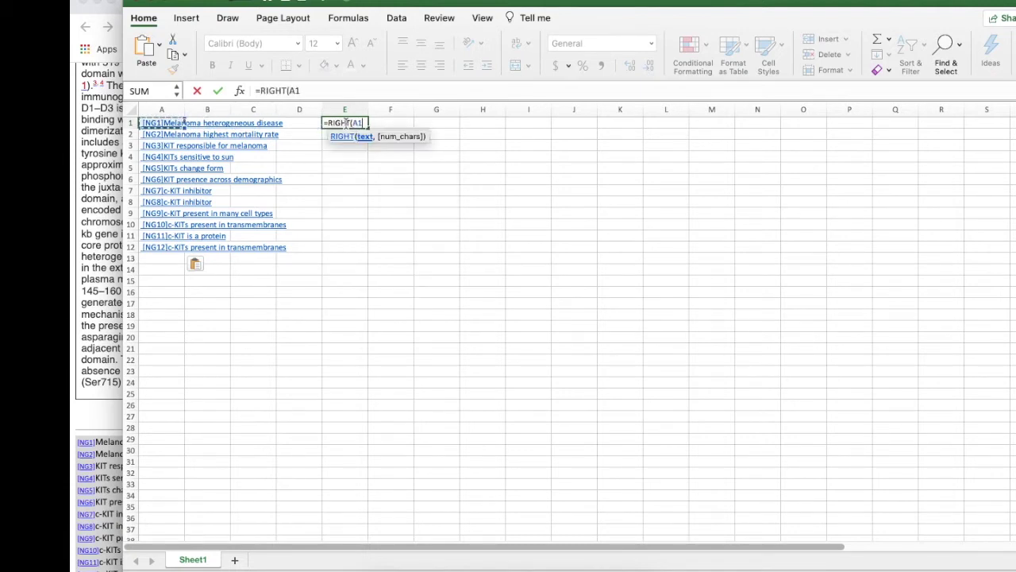
pyautogui.write(',')
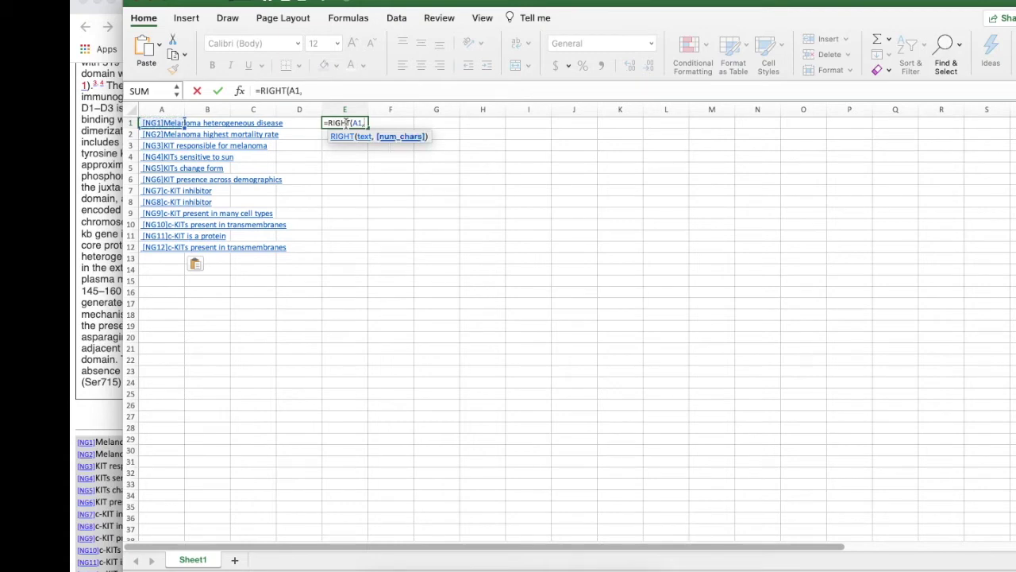
pyautogui.write('len')
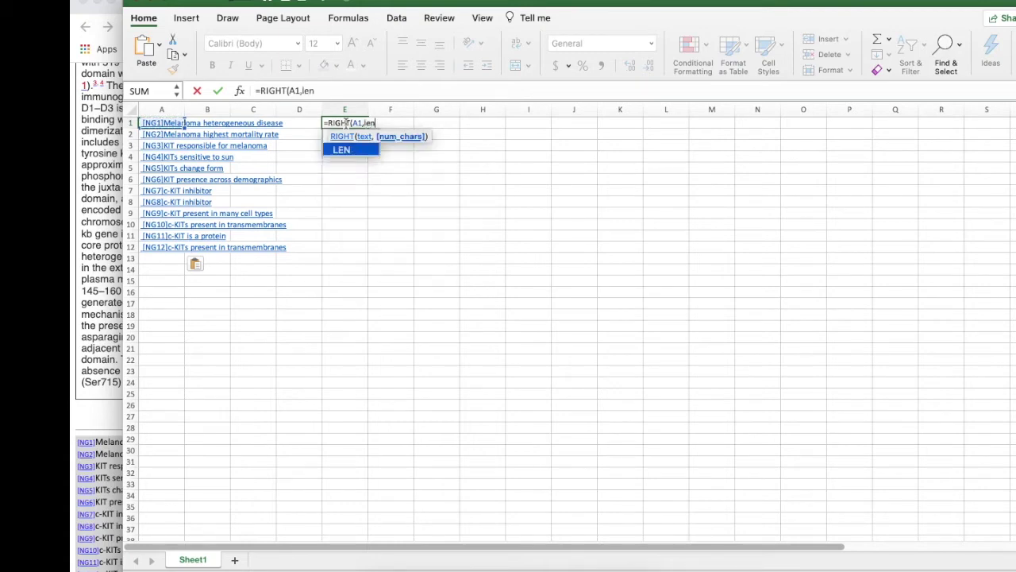
pyautogui.click(185, 123)
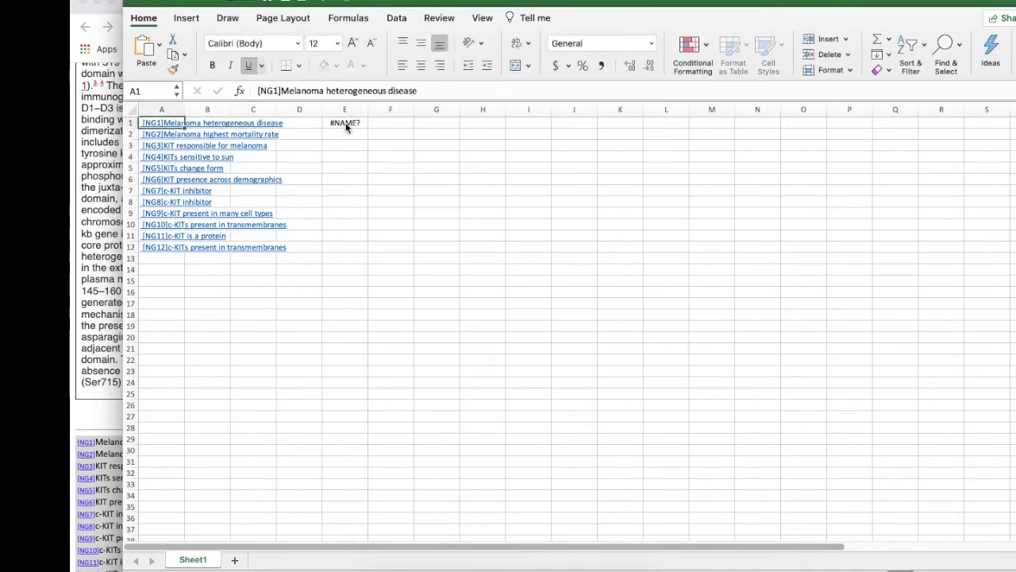
pyautogui.click(346, 123)
pyautogui.doubleClick(346, 123)
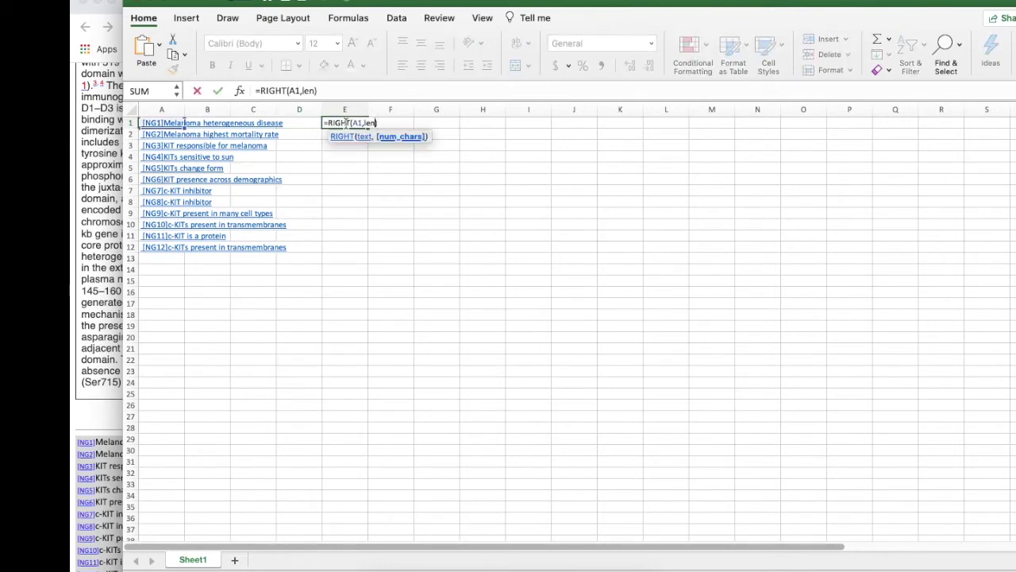
pyautogui.write('(')
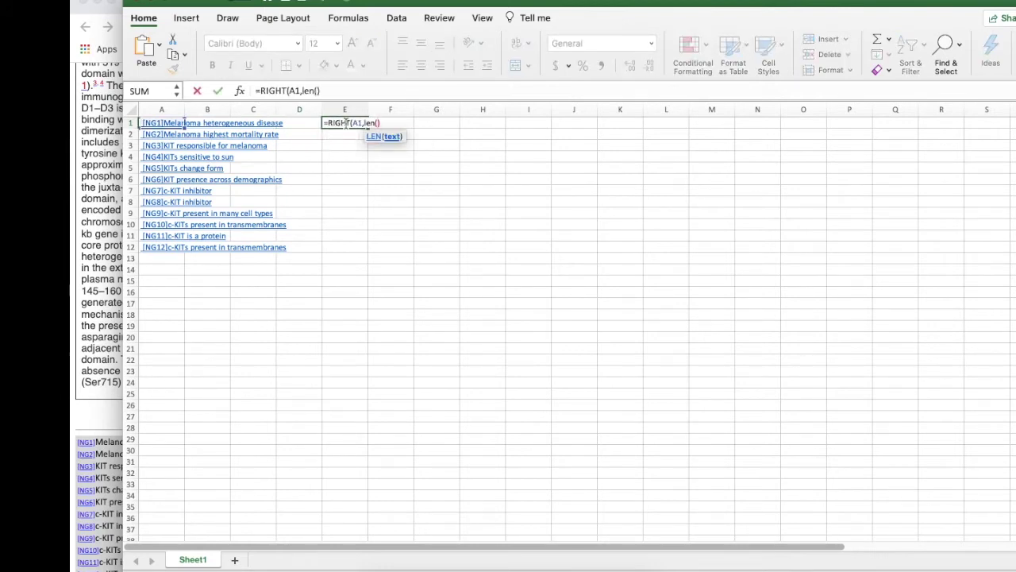
pyautogui.click(346, 123)
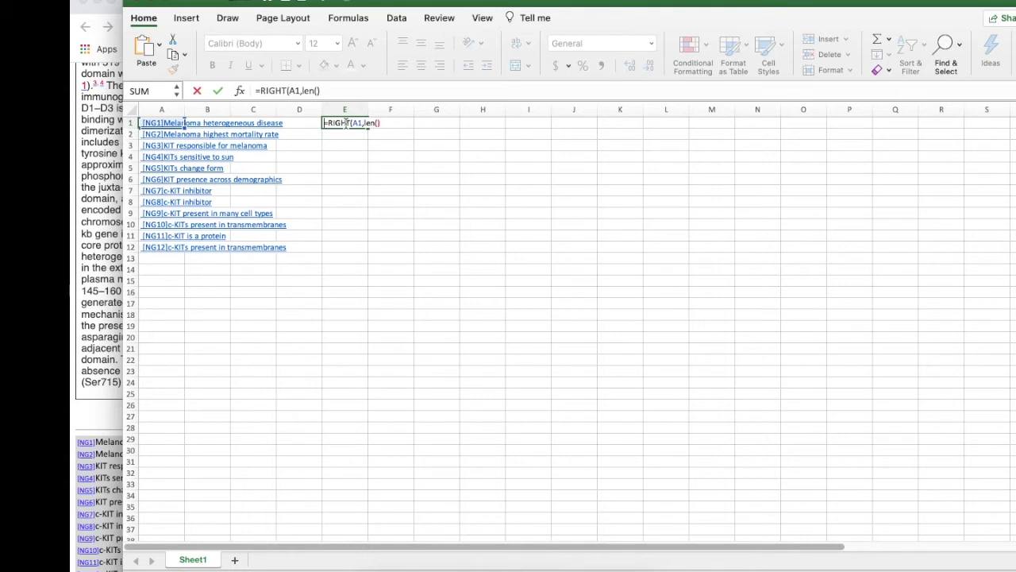
pyautogui.press('Right')
pyautogui.press('Return')
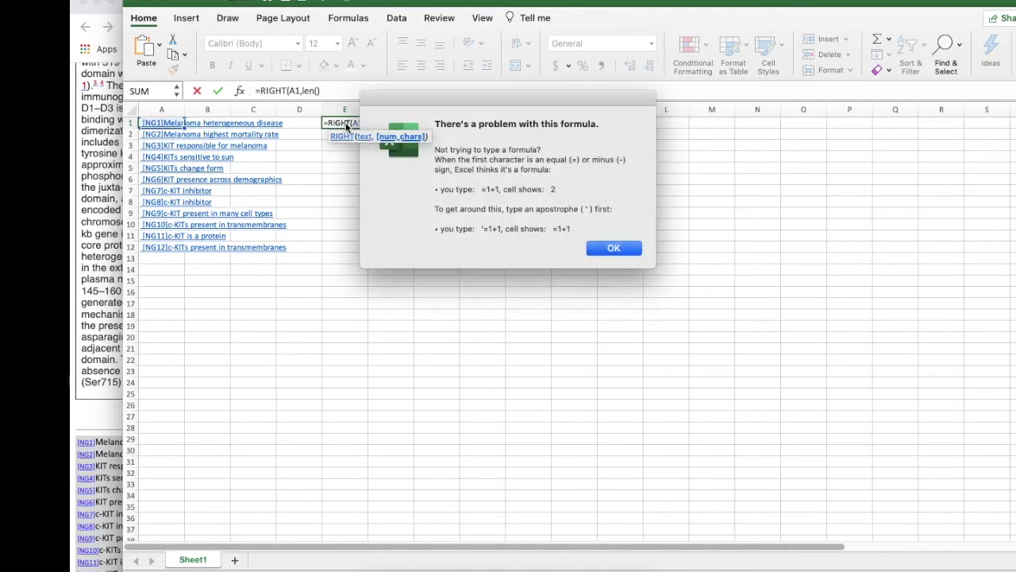
# - Dismiss the alert and complete E1's RIGHT formula with A1 inside LEN
pyautogui.press('Return')
pyautogui.press('Down')
pyautogui.press('Left')
pyautogui.press('Left')
pyautogui.press('Left')
pyautogui.press('Left')
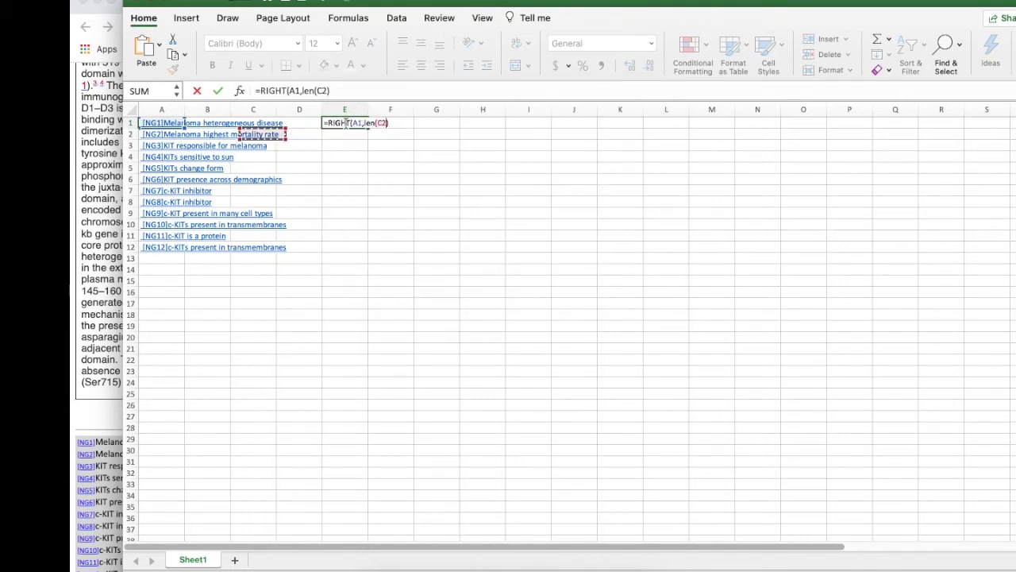
pyautogui.press('Up')
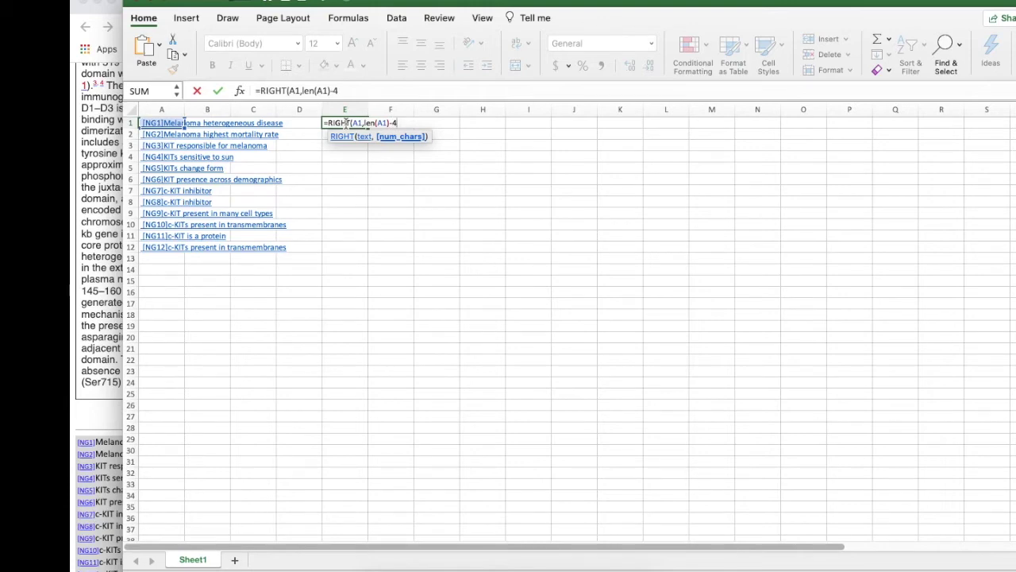
pyautogui.press('Return')
# - Change the count subtracted from LEN so E1 returns just 'Melanoma heterogeneous disease'
pyautogui.click(347, 125)
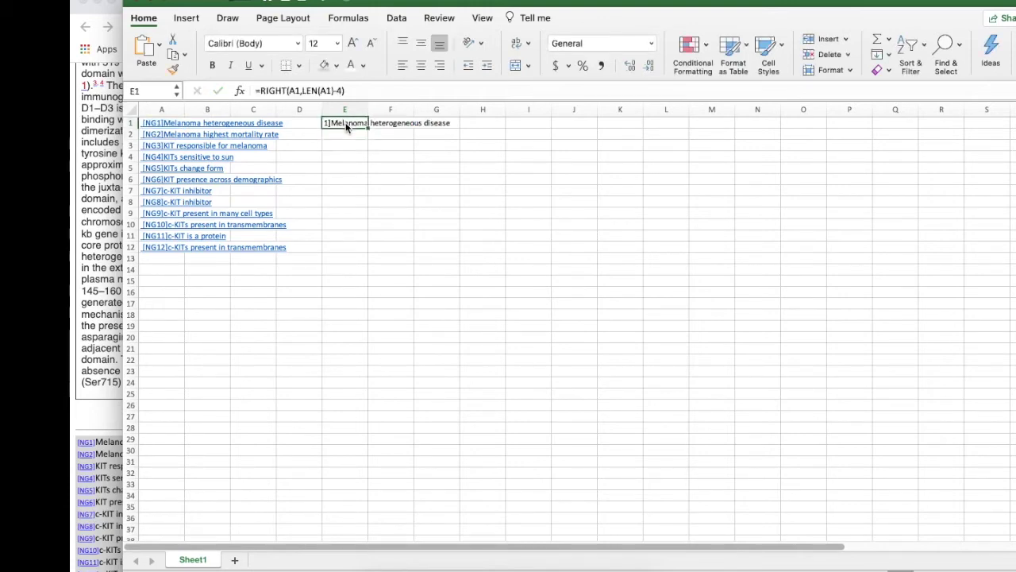
pyautogui.doubleClick(347, 125)
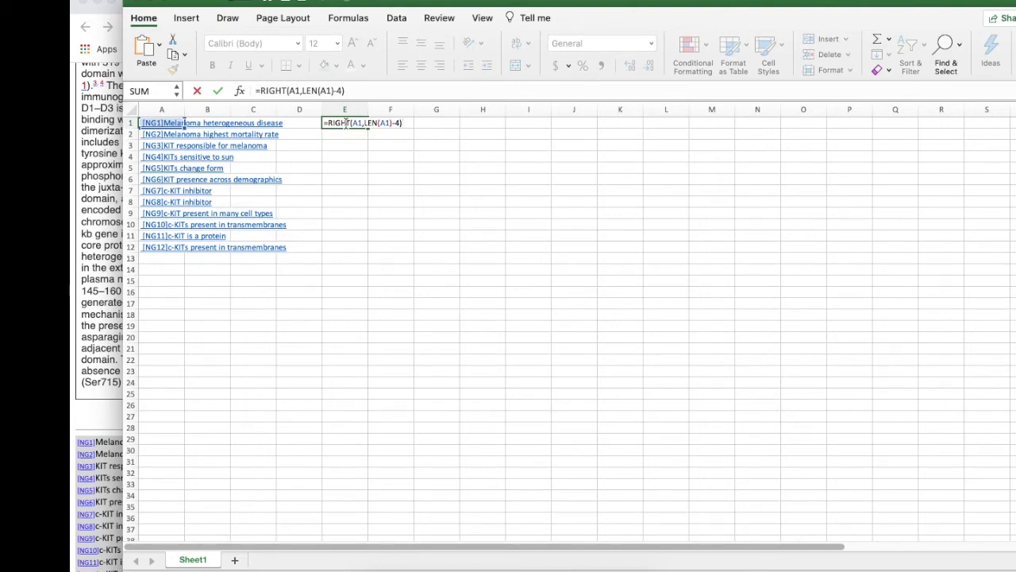
pyautogui.press('BackSpace')
pyautogui.write('5')
pyautogui.press('Return')
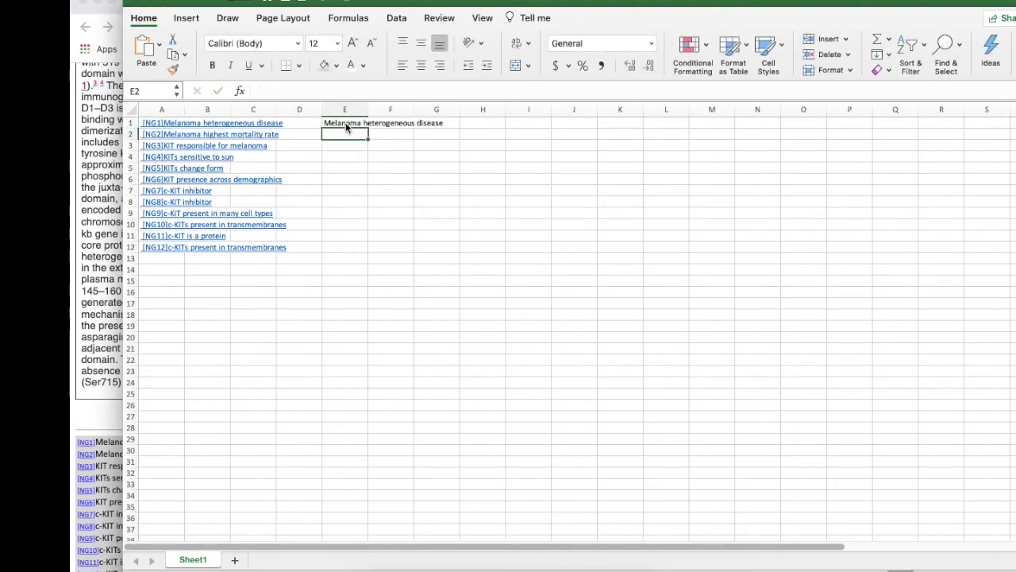
# - Fill E1's RIGHT/LEN formula down to E12, then reopen E1 to inspect its character count
pyautogui.click(347, 125)
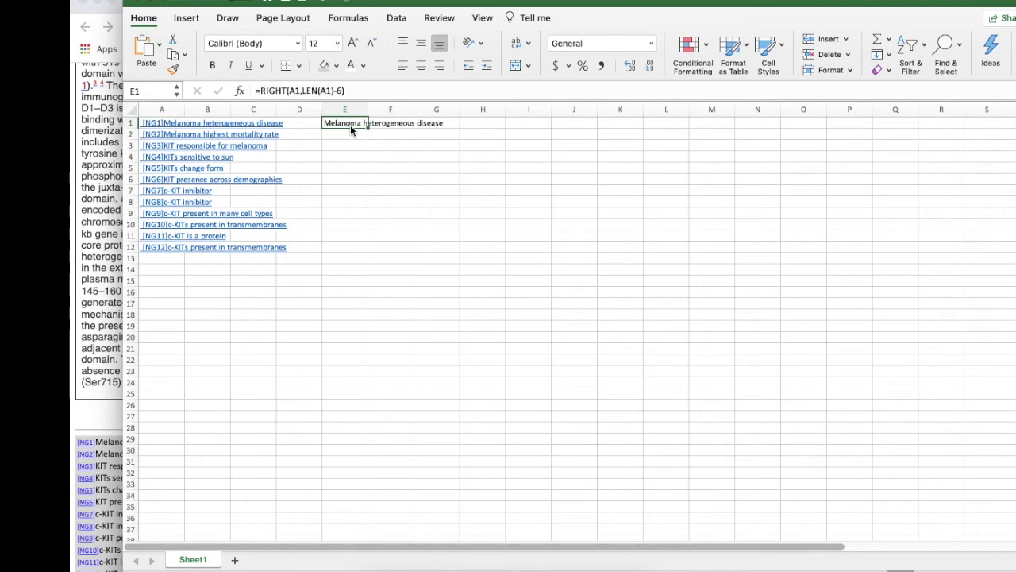
pyautogui.moveTo(367, 129); pyautogui.dragTo(376, 251)
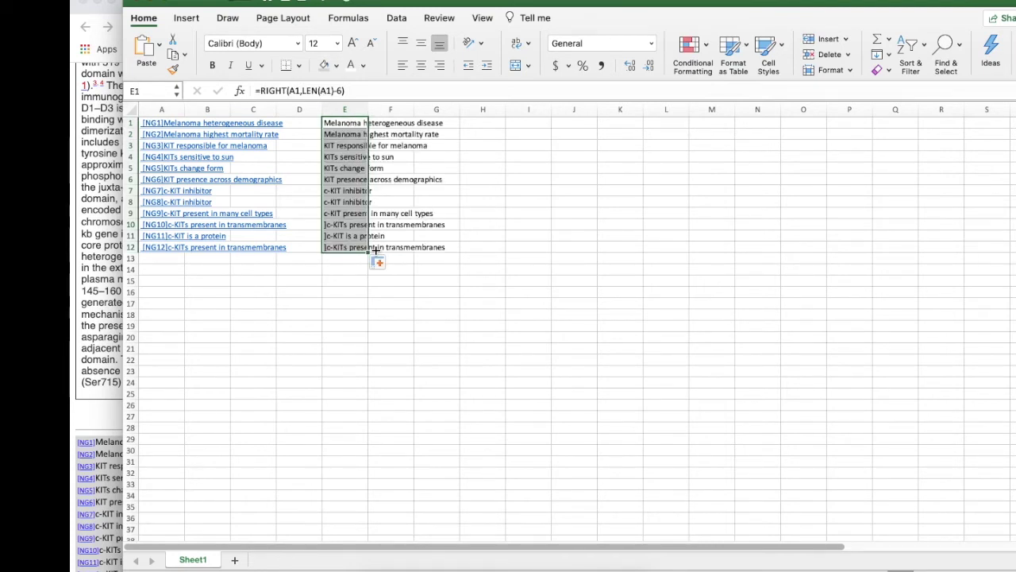
pyautogui.click(344, 124)
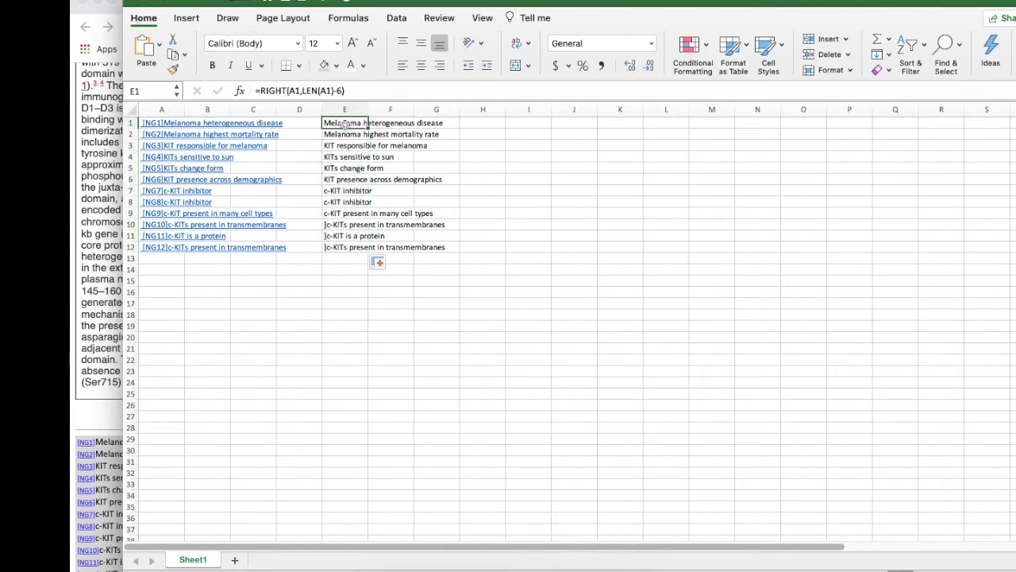
pyautogui.doubleClick(345, 125)
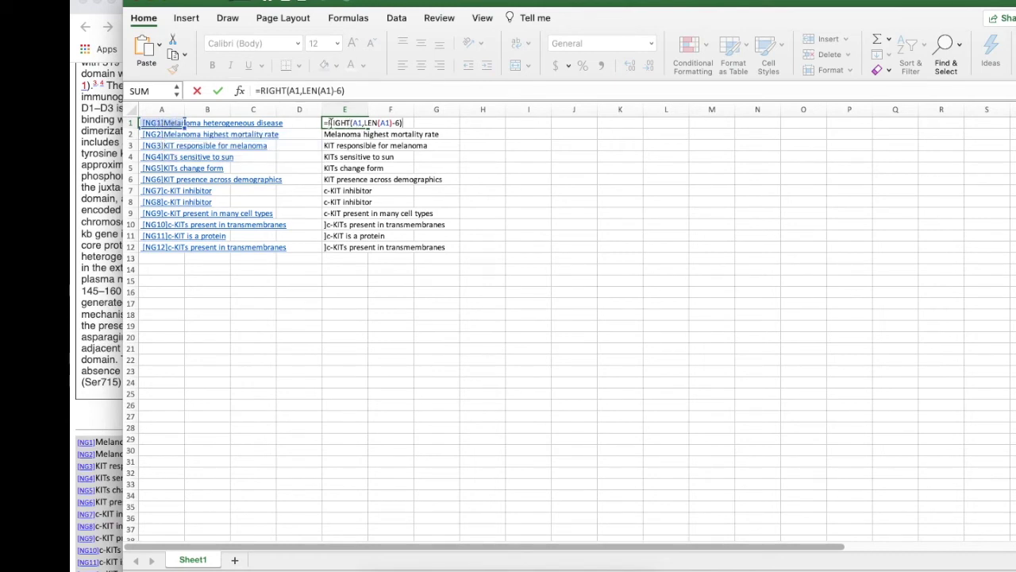
pyautogui.click(362, 122)
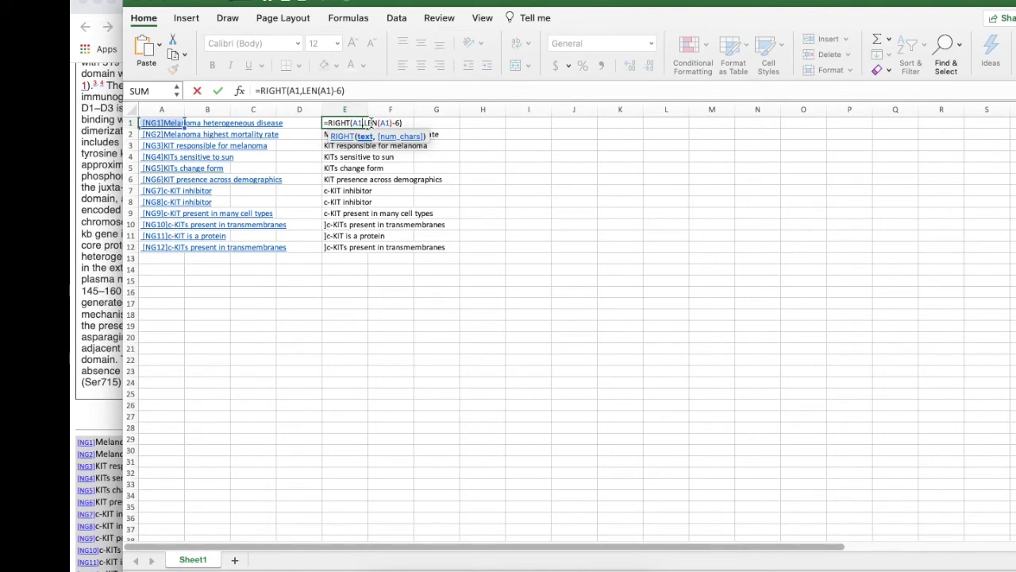
pyautogui.click(369, 123)
# - Change E10's formula to subtract 7 and copy it down to E12, removing the stray ]
pyautogui.press('Return')
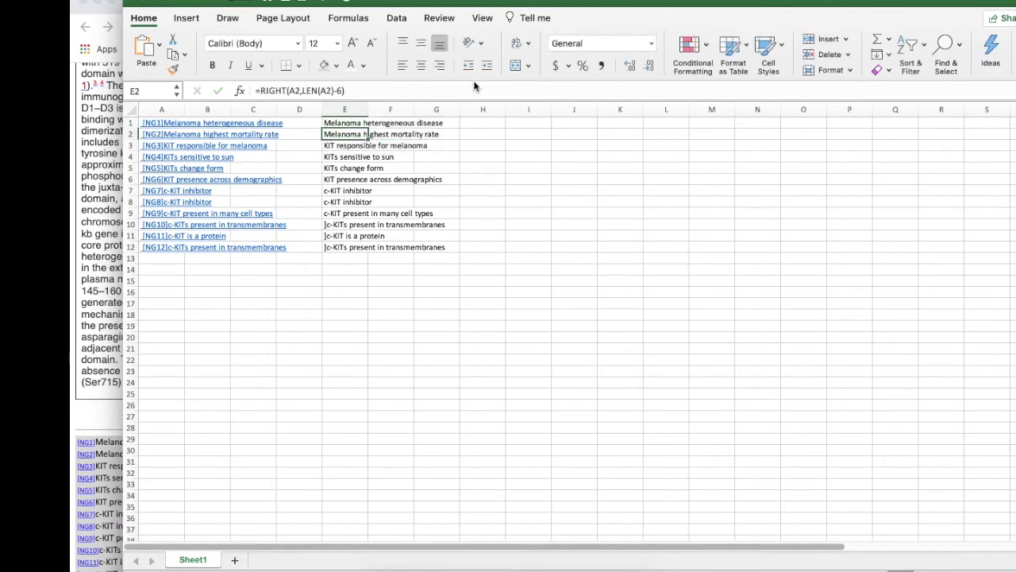
pyautogui.click(346, 226)
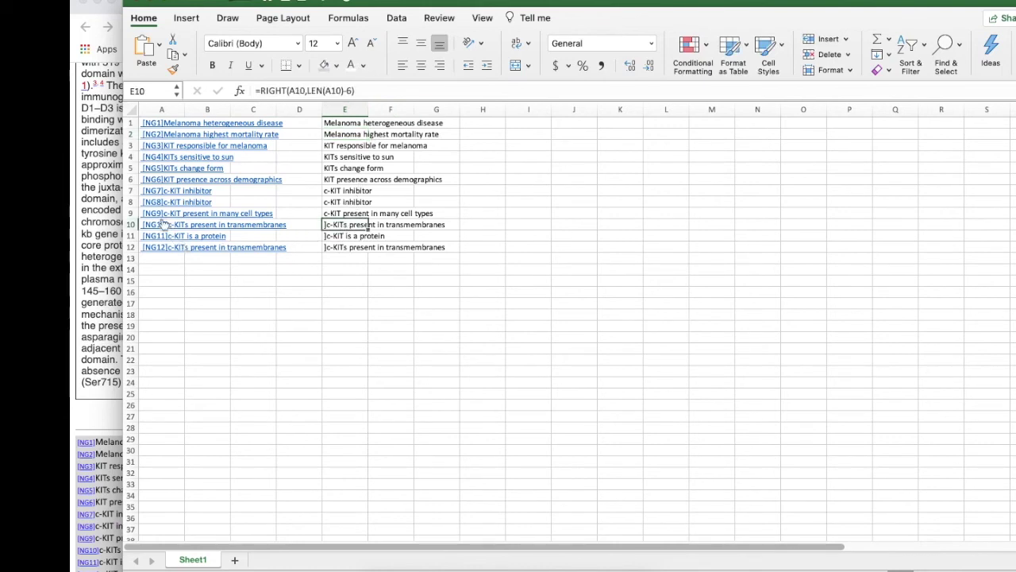
pyautogui.doubleClick(346, 227)
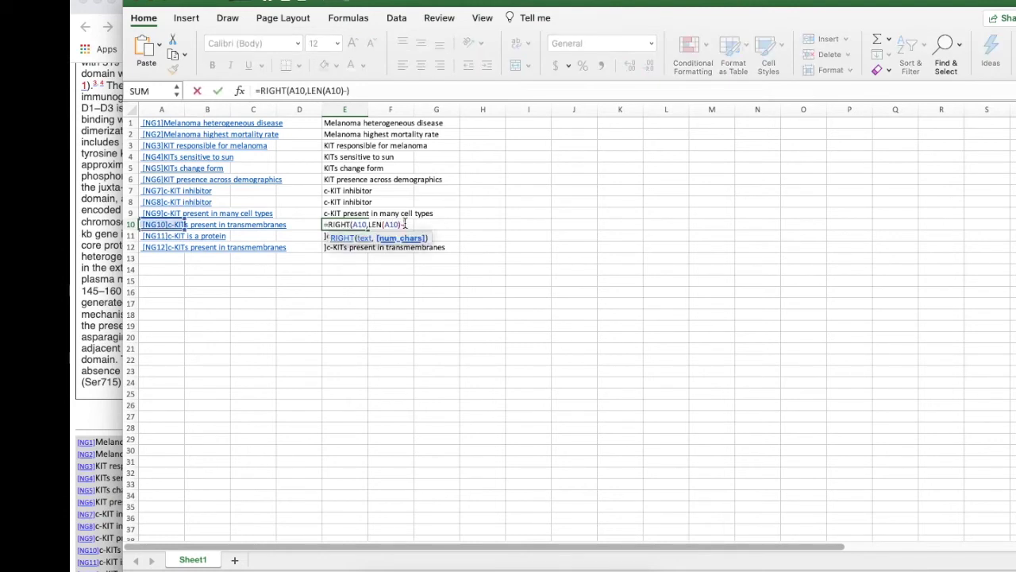
pyautogui.press('Return')
pyautogui.click(370, 226)
pyautogui.moveTo(370, 231); pyautogui.dragTo(367, 252)
pyautogui.click(339, 259)
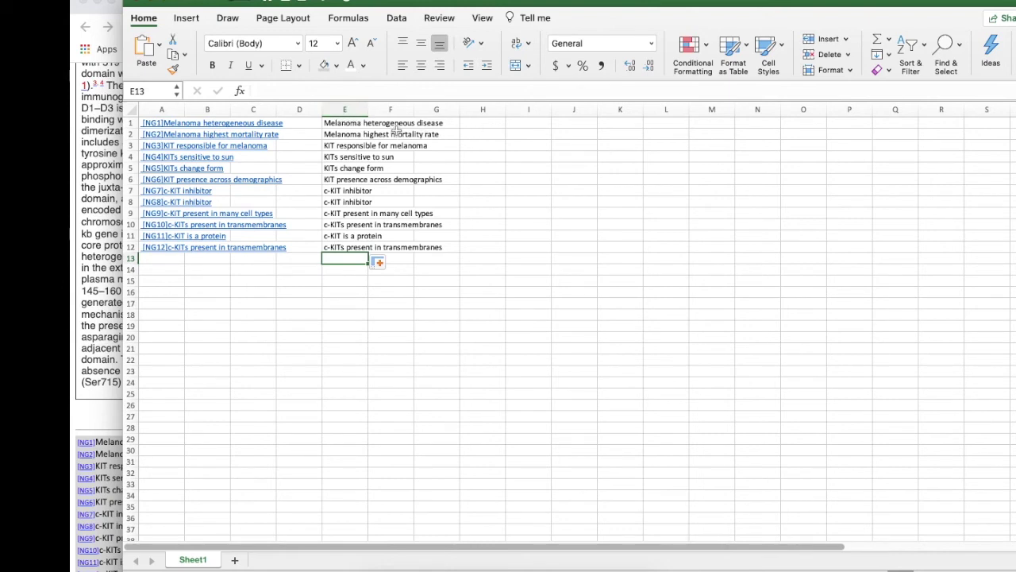
# - Enter =LEFT(A1,6) in D1 and fill it down to D12
pyautogui.click(305, 123)
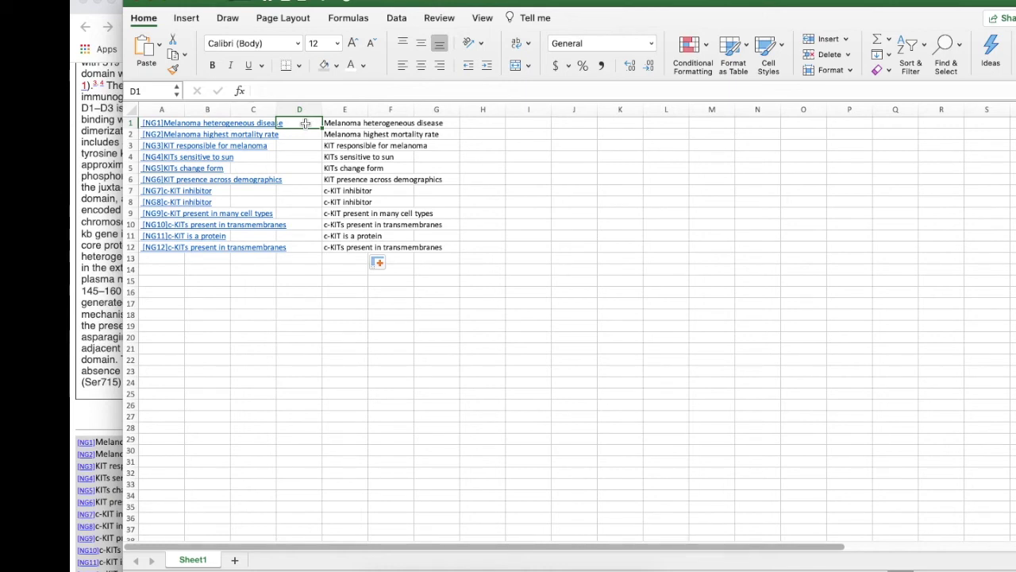
pyautogui.write('=A1')
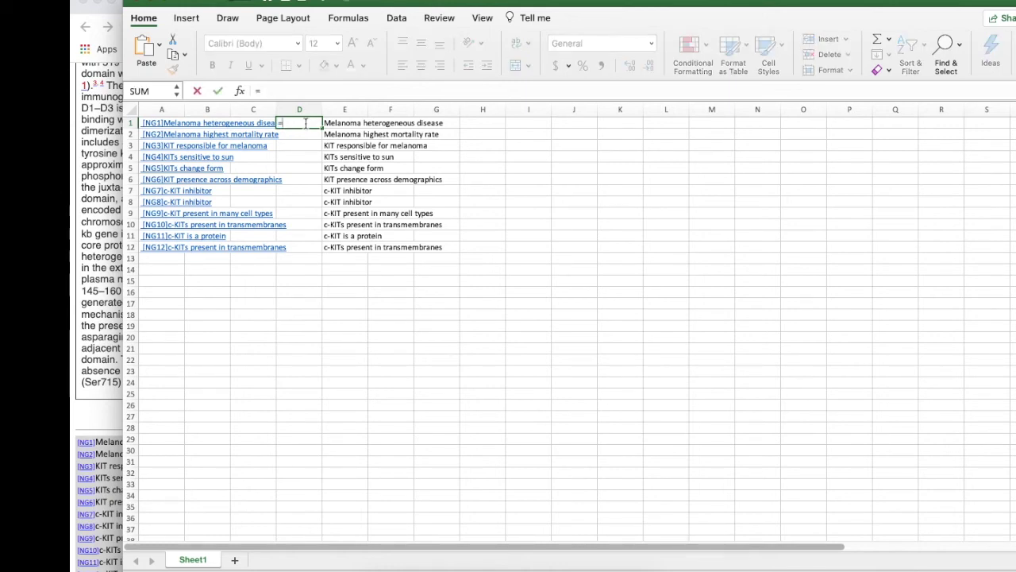
pyautogui.press('BackSpace')
pyautogui.press('BackSpace')
pyautogui.write('left')
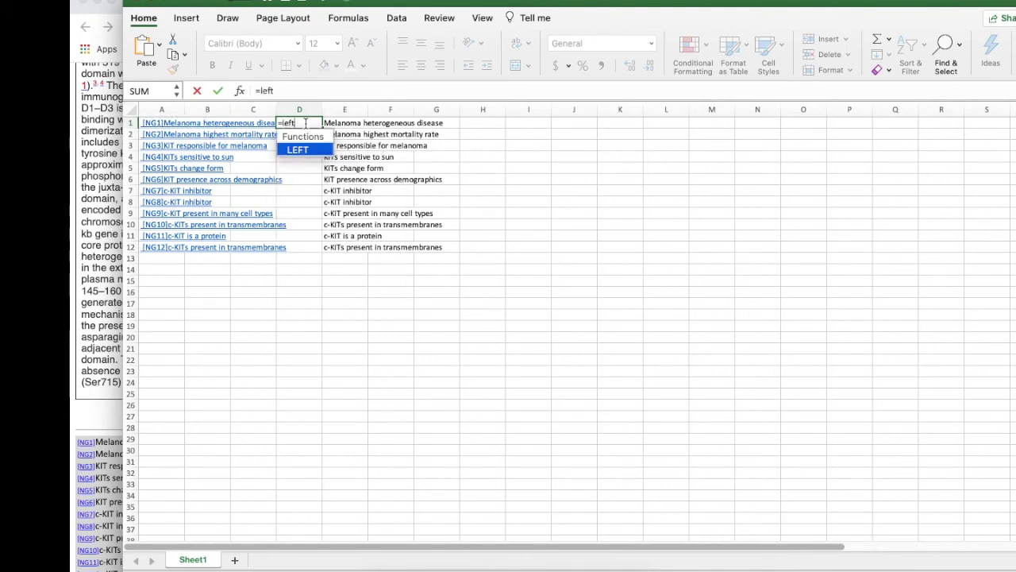
pyautogui.press('Tab')
pyautogui.press('Left')
pyautogui.press('Left')
pyautogui.press('Left')
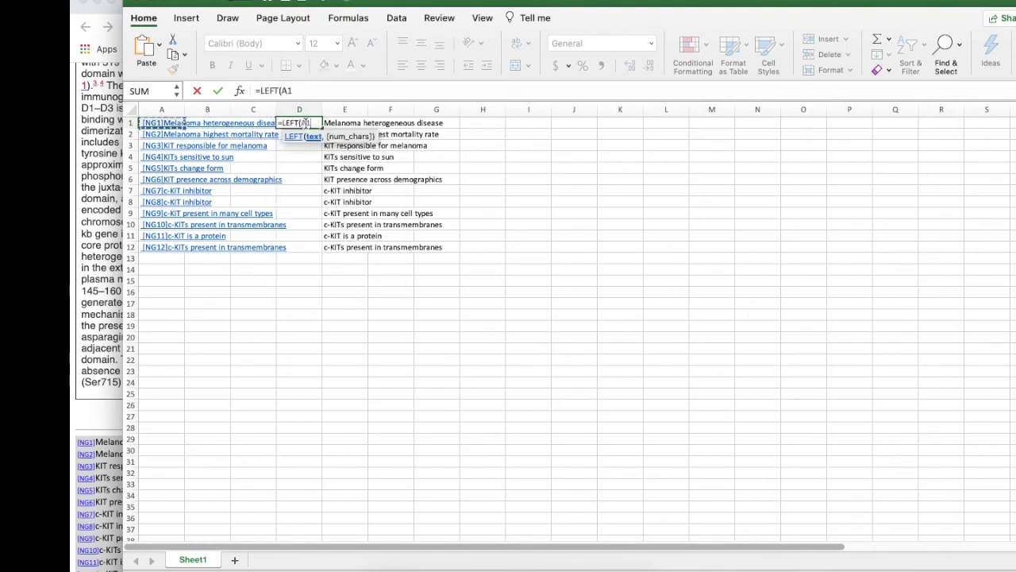
pyautogui.write(',')
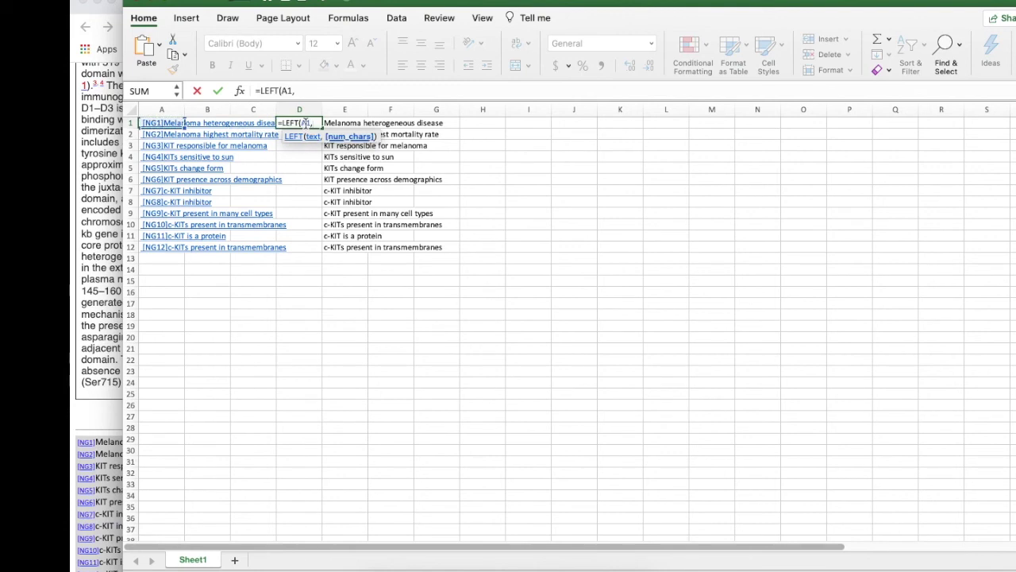
pyautogui.write('6')
pyautogui.press('Return')
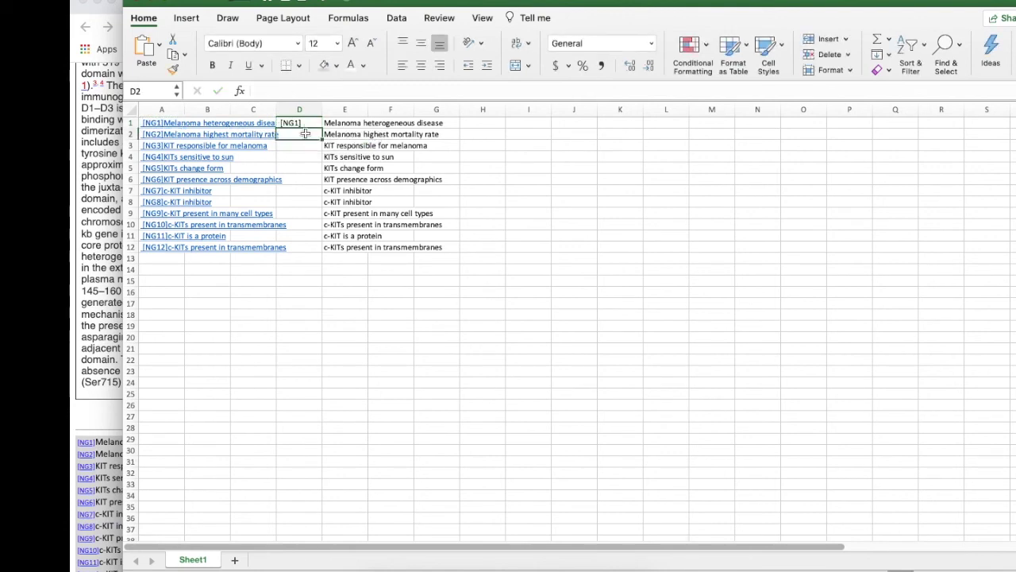
pyautogui.click(310, 124)
pyautogui.moveTo(322, 128); pyautogui.dragTo(318, 248)
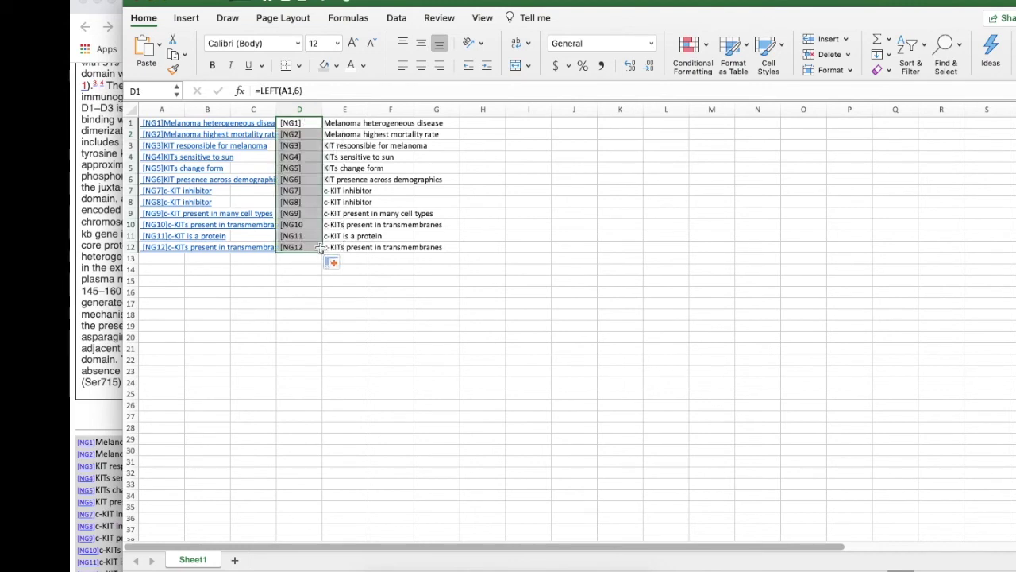
# - Change D10 to =LEFT(A10,7), fill it down to D12, and select D1:E12
pyautogui.click(309, 225)
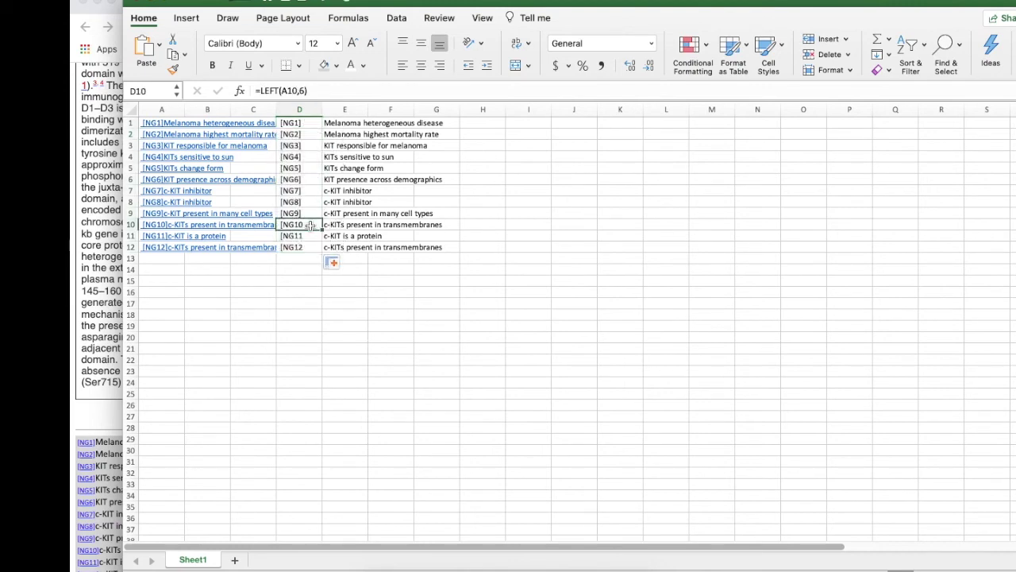
pyautogui.doubleClick(310, 226)
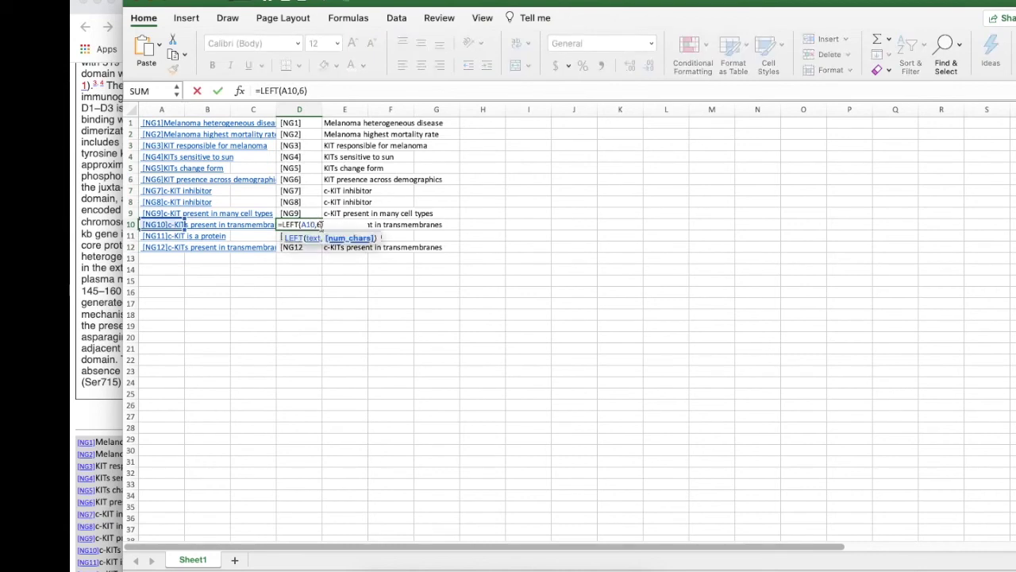
pyautogui.press('BackSpace')
pyautogui.write('7')
pyautogui.press('Return')
pyautogui.click(313, 225)
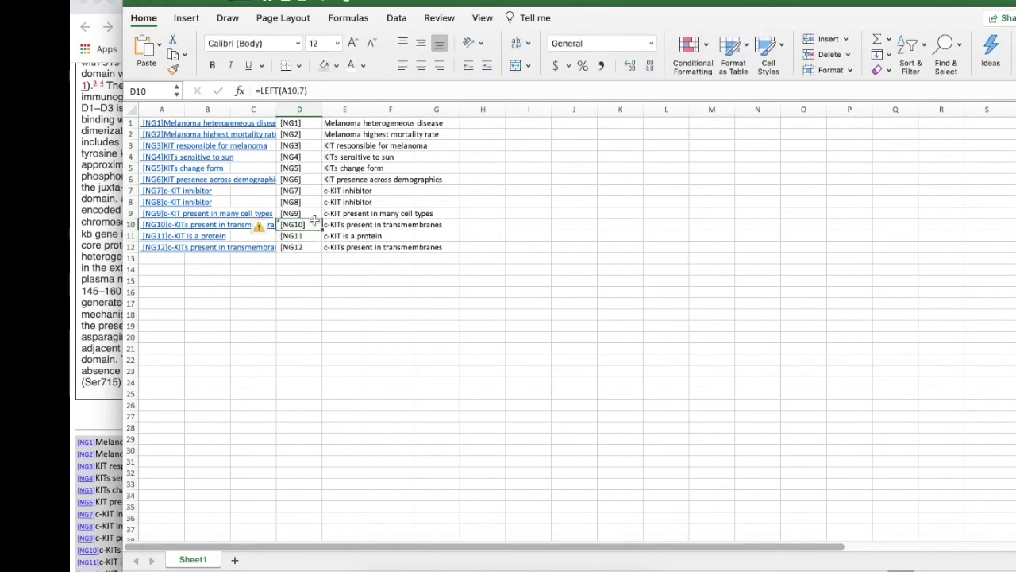
pyautogui.moveTo(320, 229); pyautogui.dragTo(324, 251)
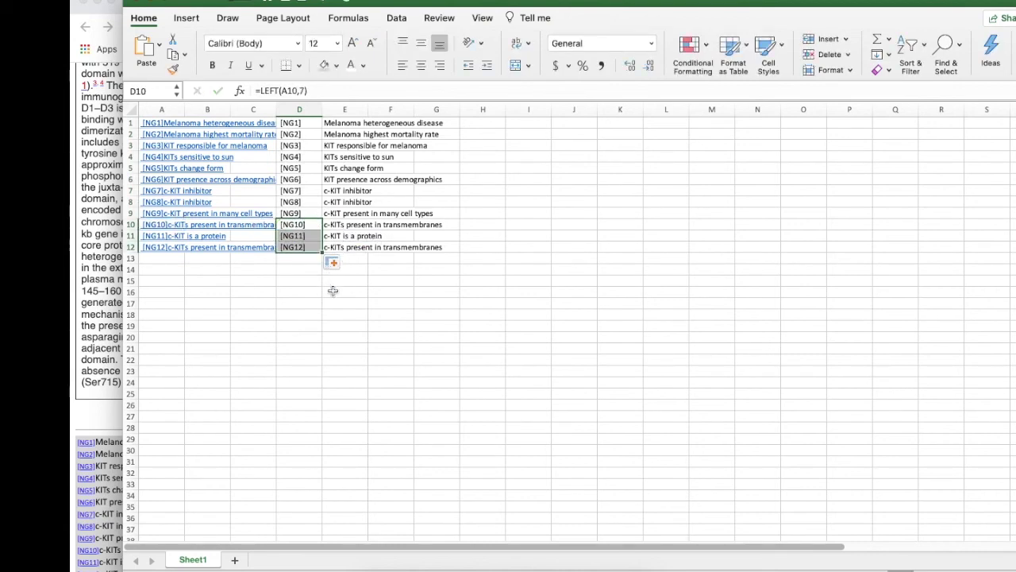
pyautogui.click(333, 291)
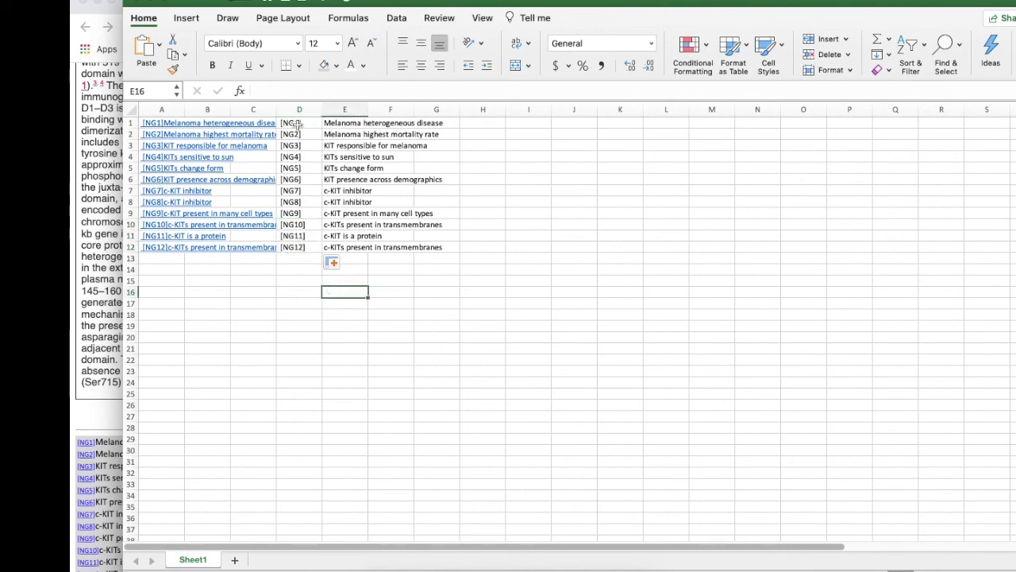
pyautogui.moveTo(296, 125); pyautogui.dragTo(346, 246)
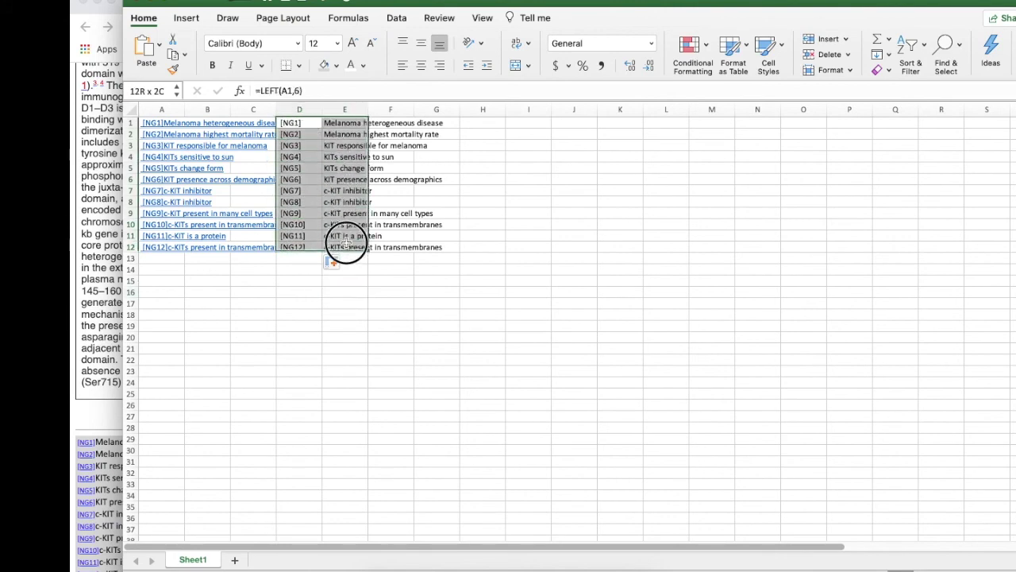
# - Copy the codes and comment text from D1:E12 and paste them as values at A14
pyautogui.rightClick(326, 206)
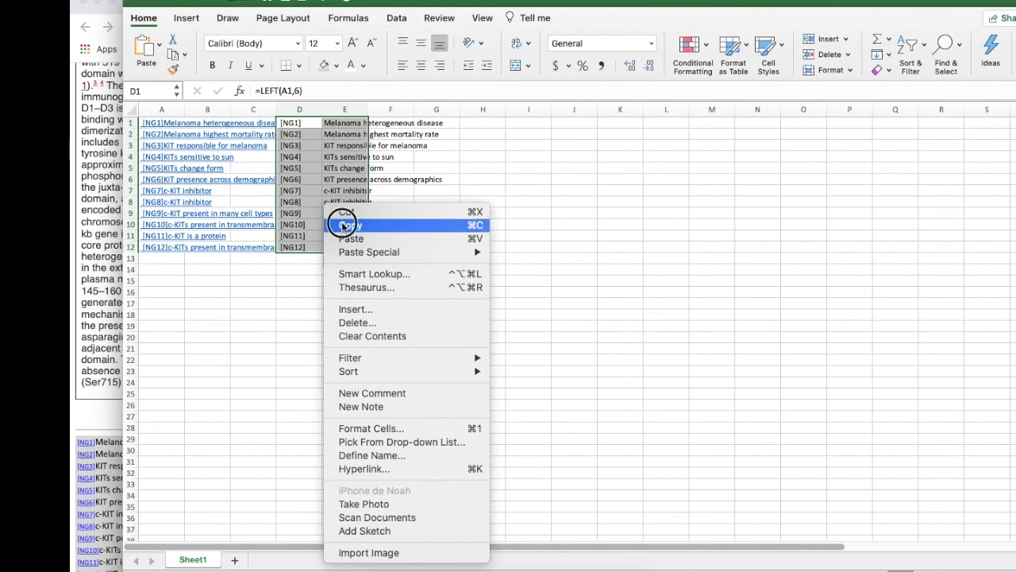
pyautogui.click(343, 227)
pyautogui.click(171, 269)
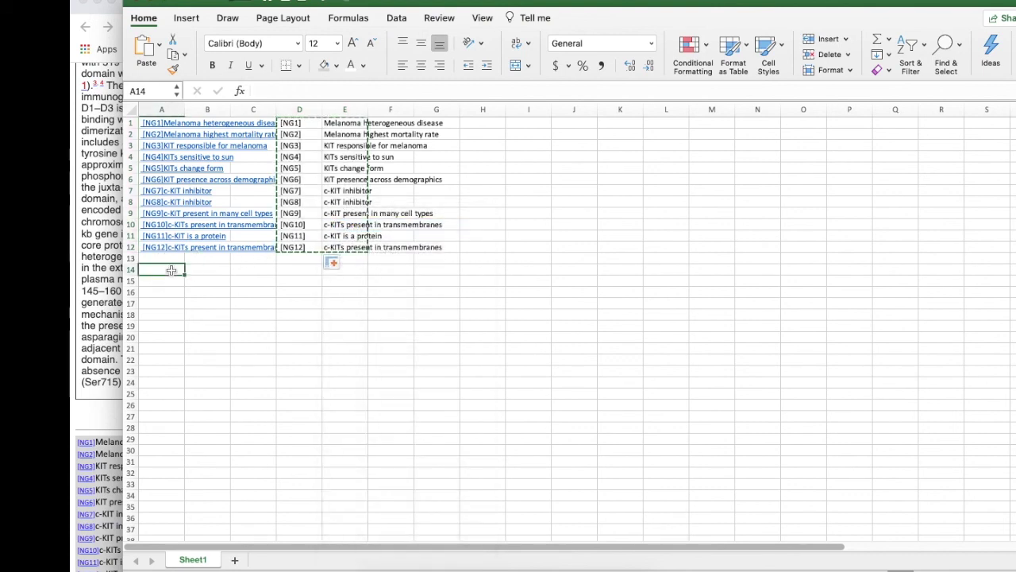
pyautogui.click(159, 45)
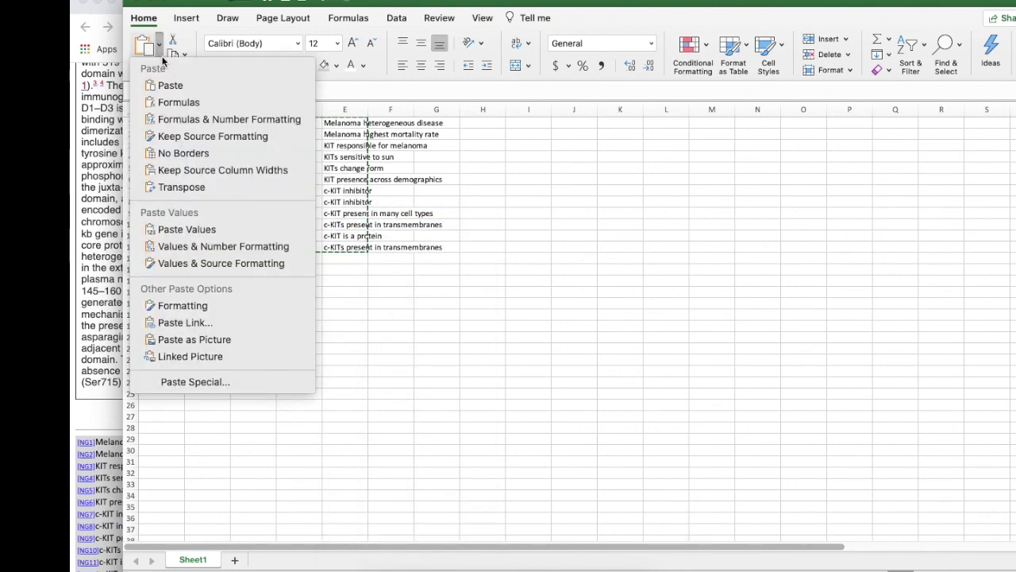
pyautogui.click(190, 230)
# - Confirm A14:B15 hold plain values such as [NG1], then select the original rows 1–12
pyautogui.click(205, 278)
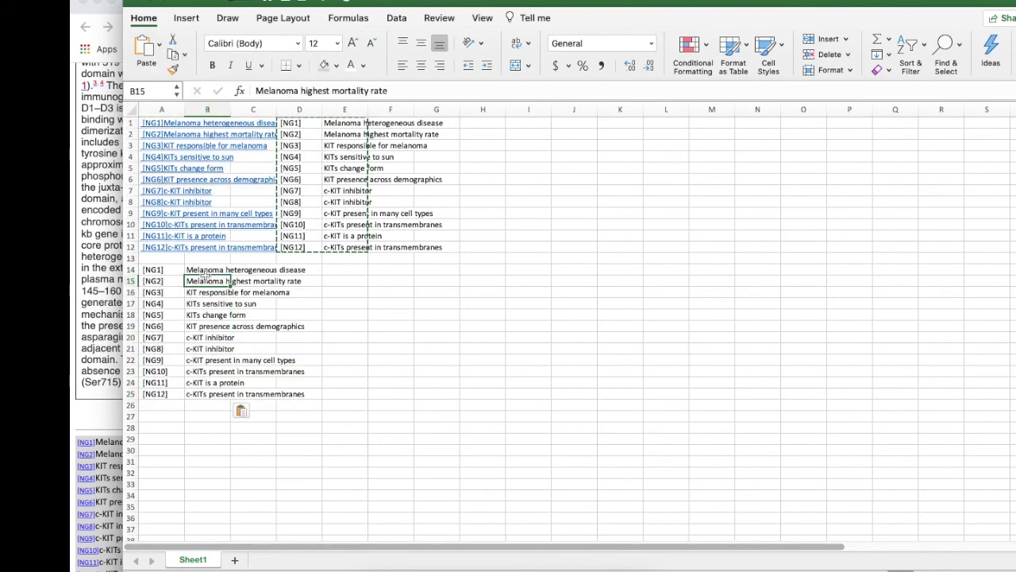
pyautogui.press('Left')
pyautogui.click(205, 272)
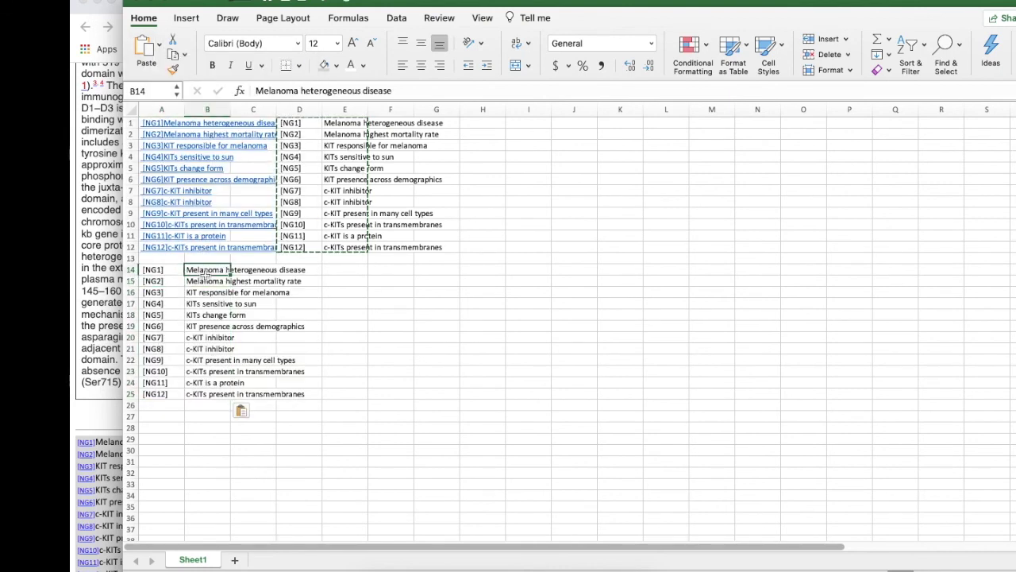
pyautogui.press('Left')
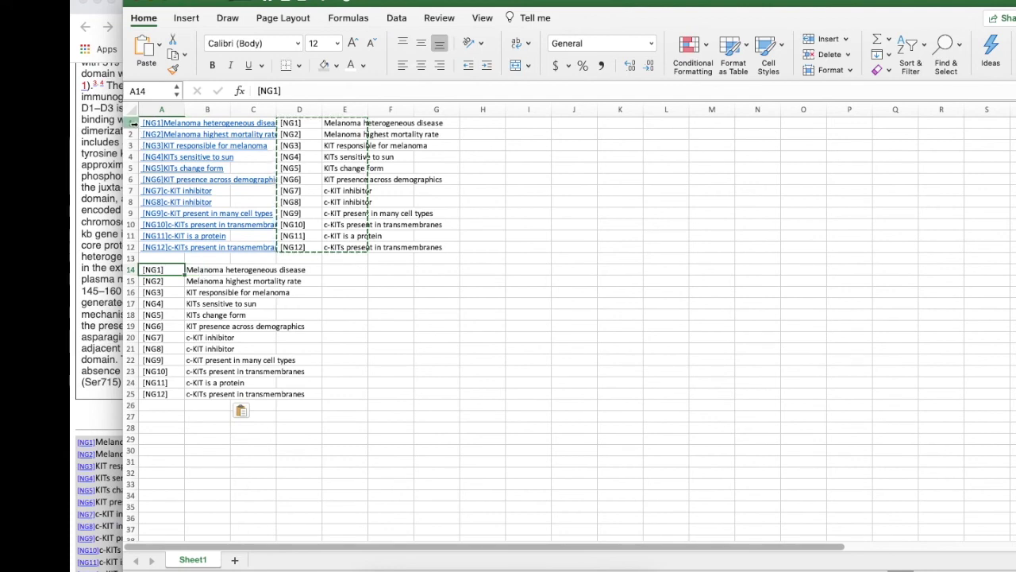
pyautogui.moveTo(133, 123); pyautogui.dragTo(135, 247)
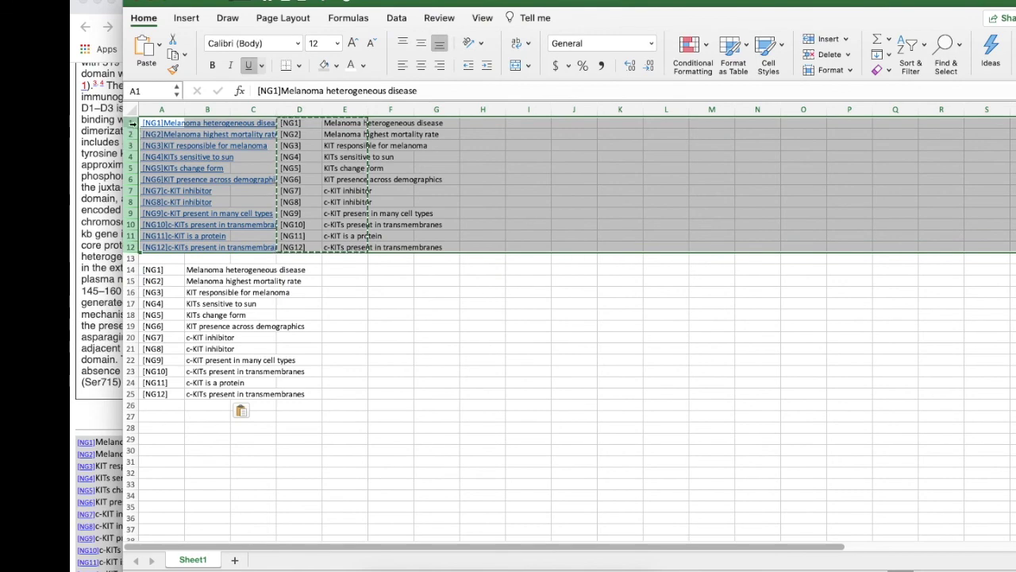
# - Delete rows 1 through 13 holding the original linked comments and formulas
pyautogui.moveTo(133, 123); pyautogui.dragTo(131, 259)
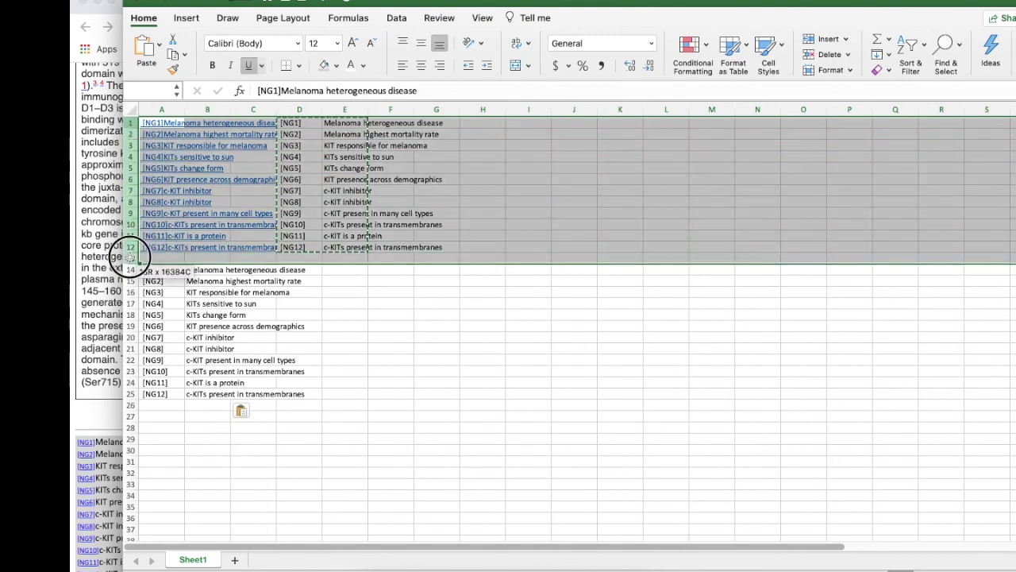
pyautogui.rightClick(131, 210)
pyautogui.click(191, 290)
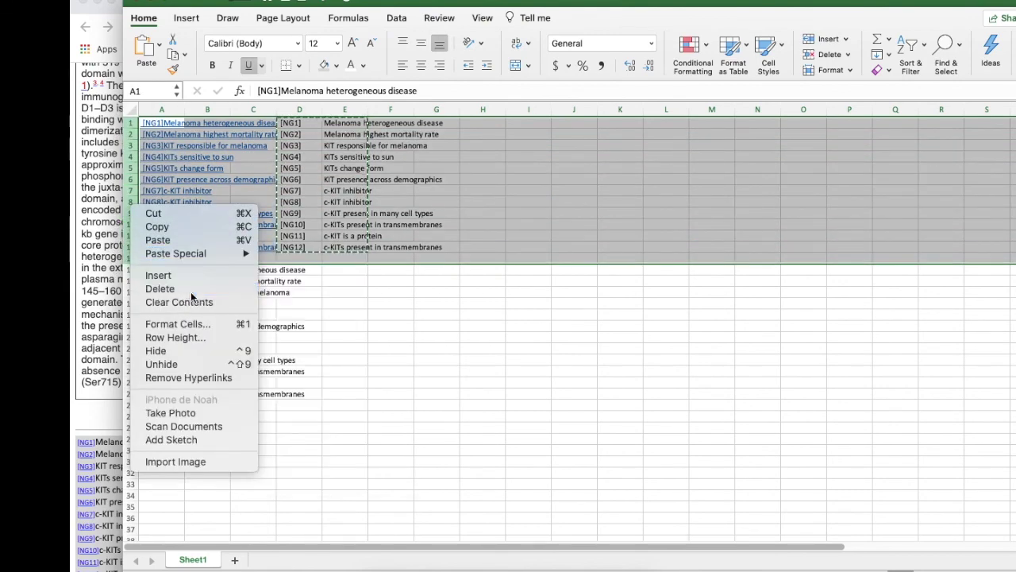
# - Check that the codes now sit in column A and the comment text in column B
pyautogui.click(435, 191)
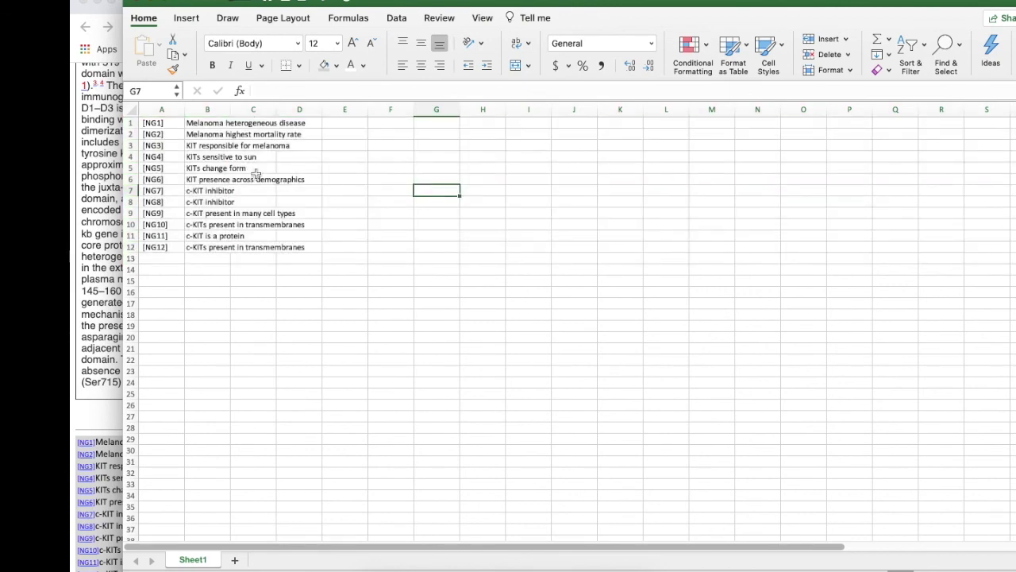
pyautogui.click(161, 110)
pyautogui.click(196, 146)
pyautogui.press('Left')
pyautogui.press('Up')
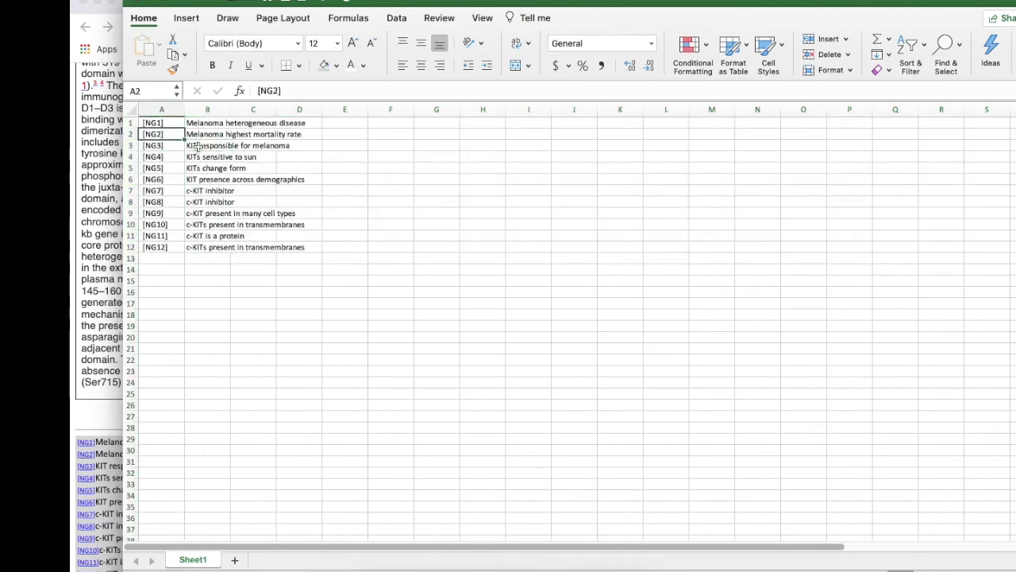